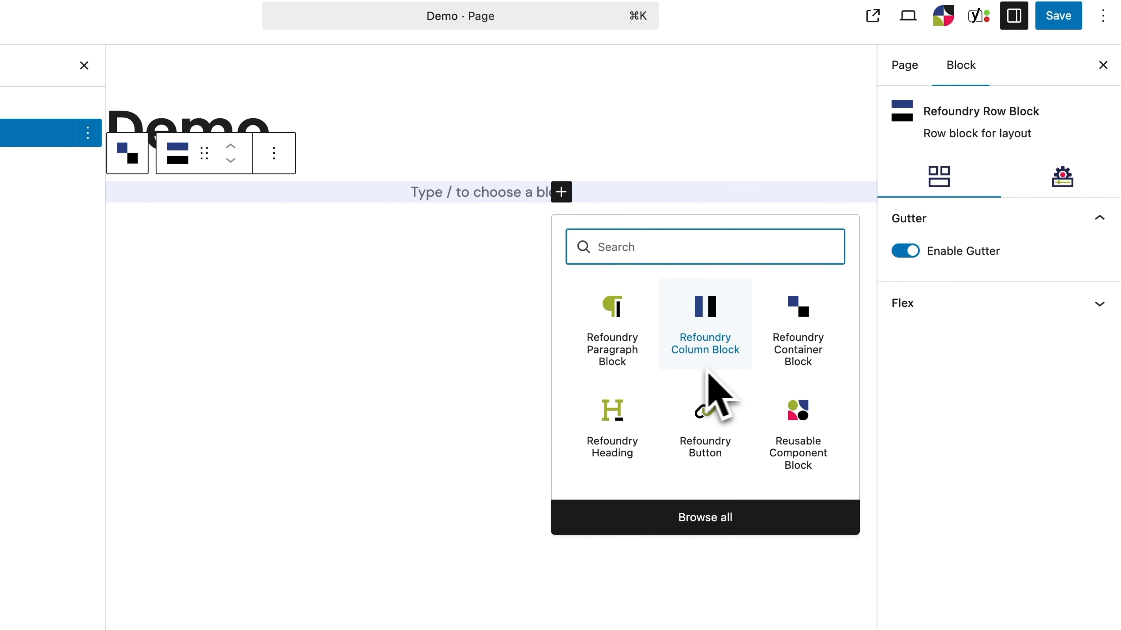
# Step: Insert a Refoundry Column Block inside the row and set its column width to 8
pyautogui.click(705, 335)
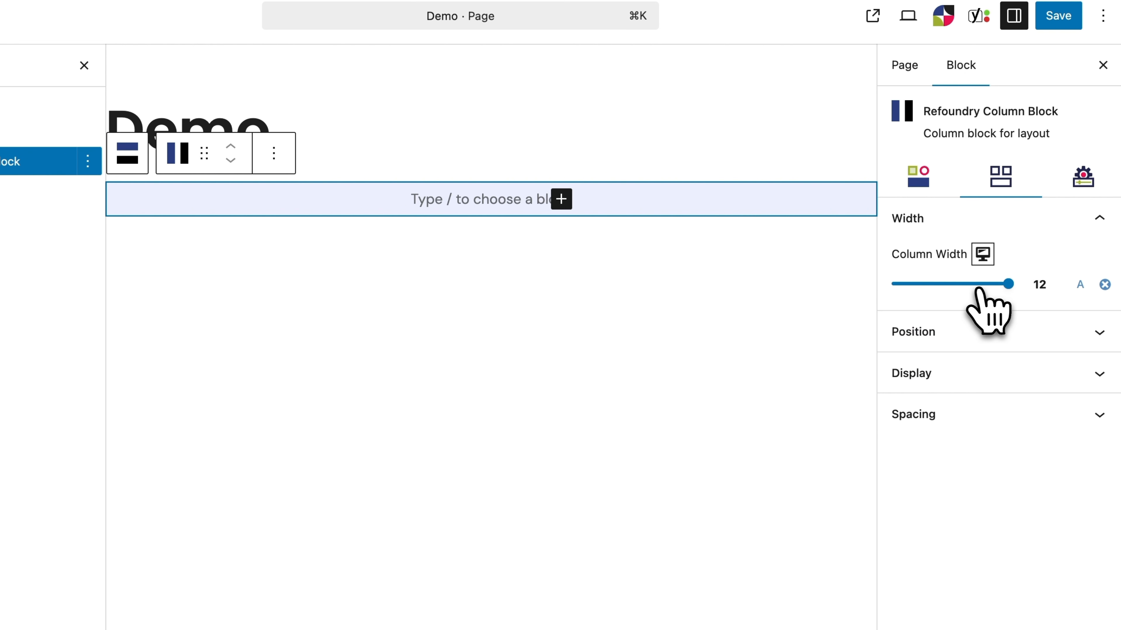
pyautogui.moveTo(978, 291); pyautogui.dragTo(967, 290)
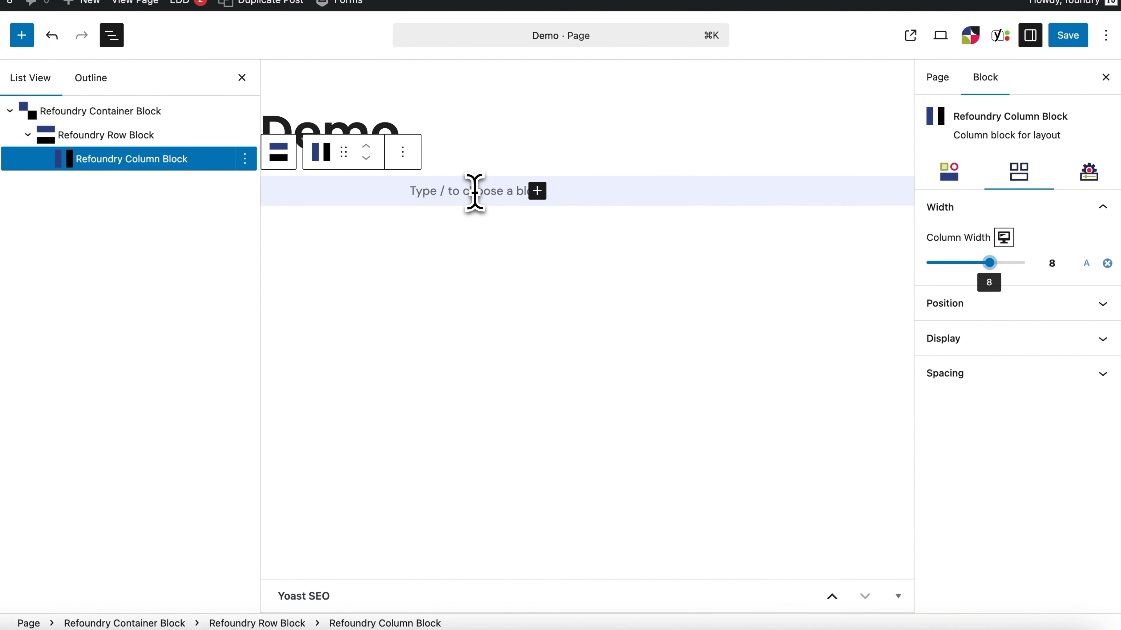
# Step: Write "Headline" as text in the new column and transform it into a Refoundry Heading
pyautogui.click(476, 196)
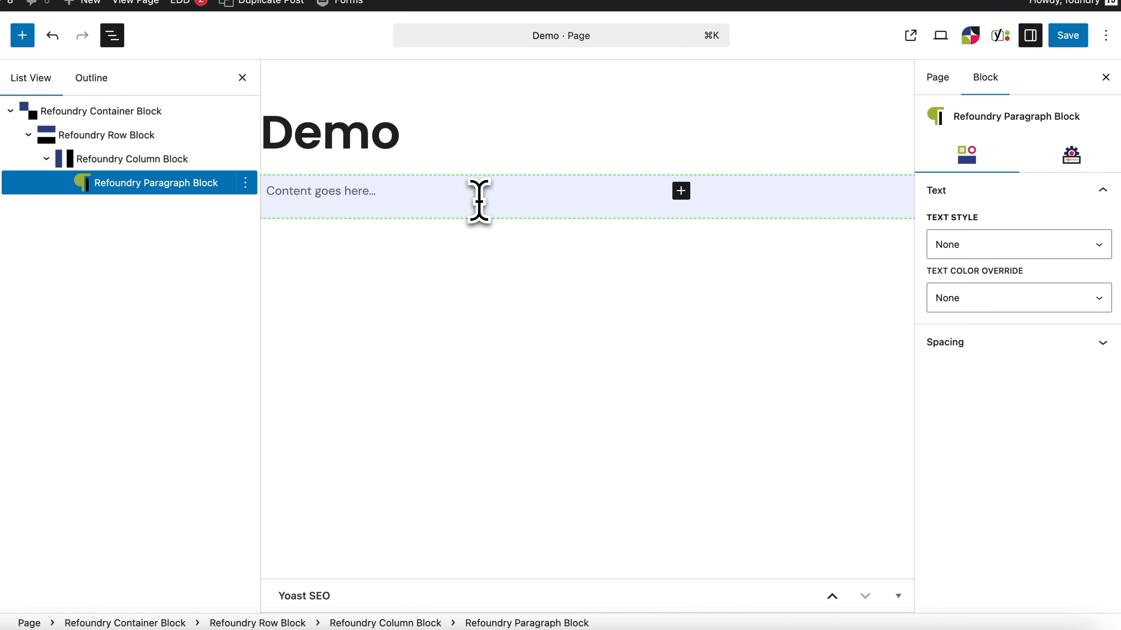
pyautogui.click(326, 164)
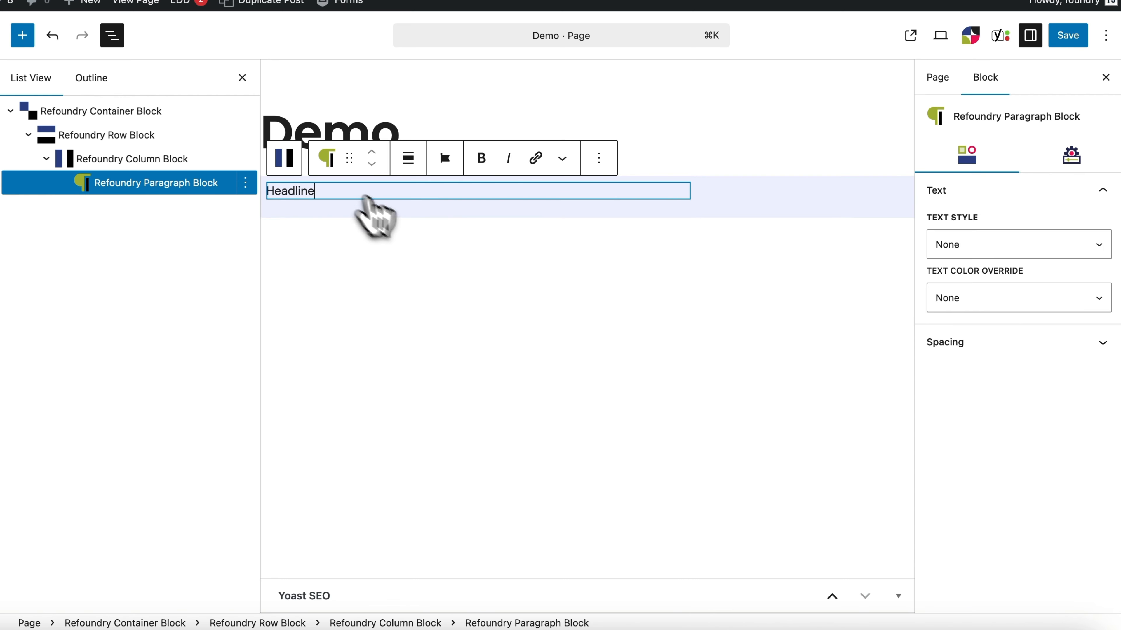
pyautogui.click(435, 225)
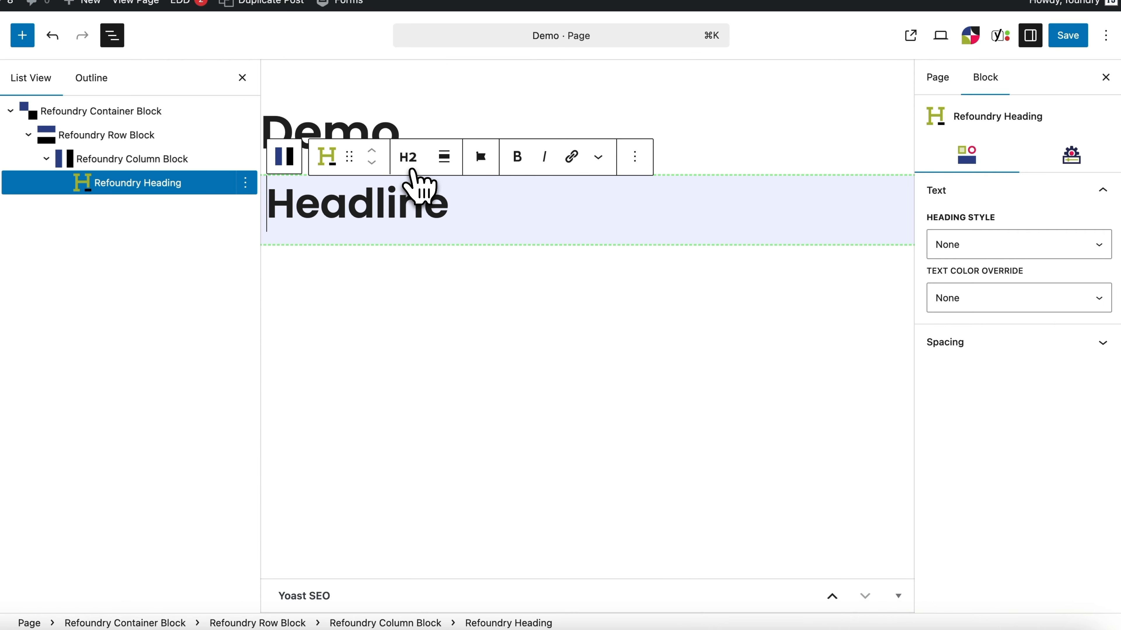
# Step: Set the "Headline" heading to level H1 and its text color override to Blue
pyautogui.click(408, 158)
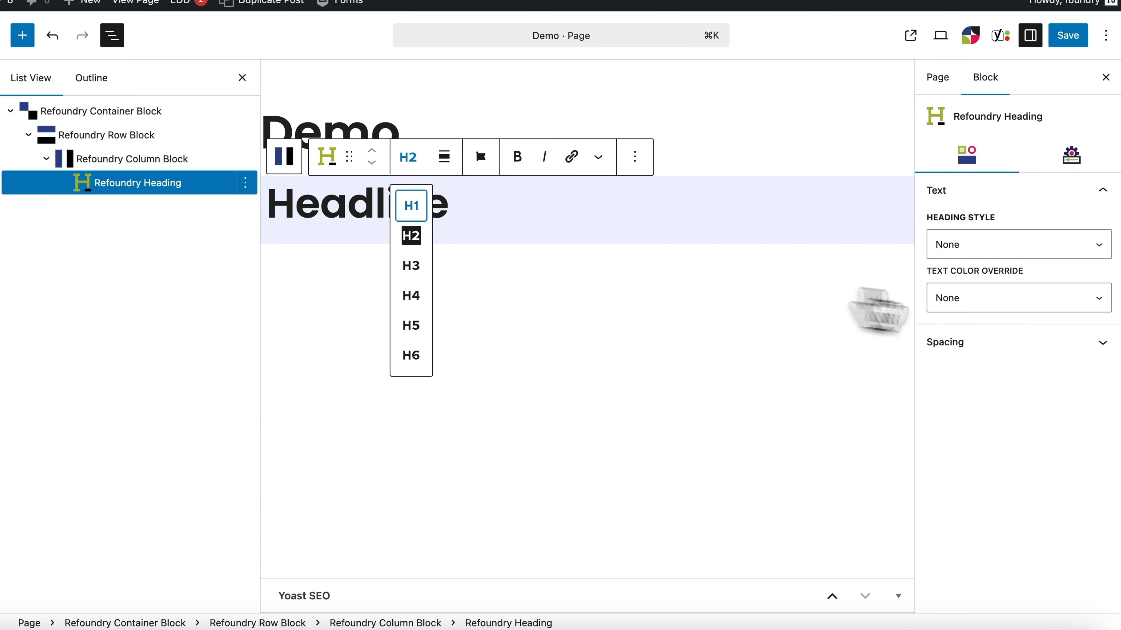
pyautogui.press('Return')
pyautogui.click(1035, 309)
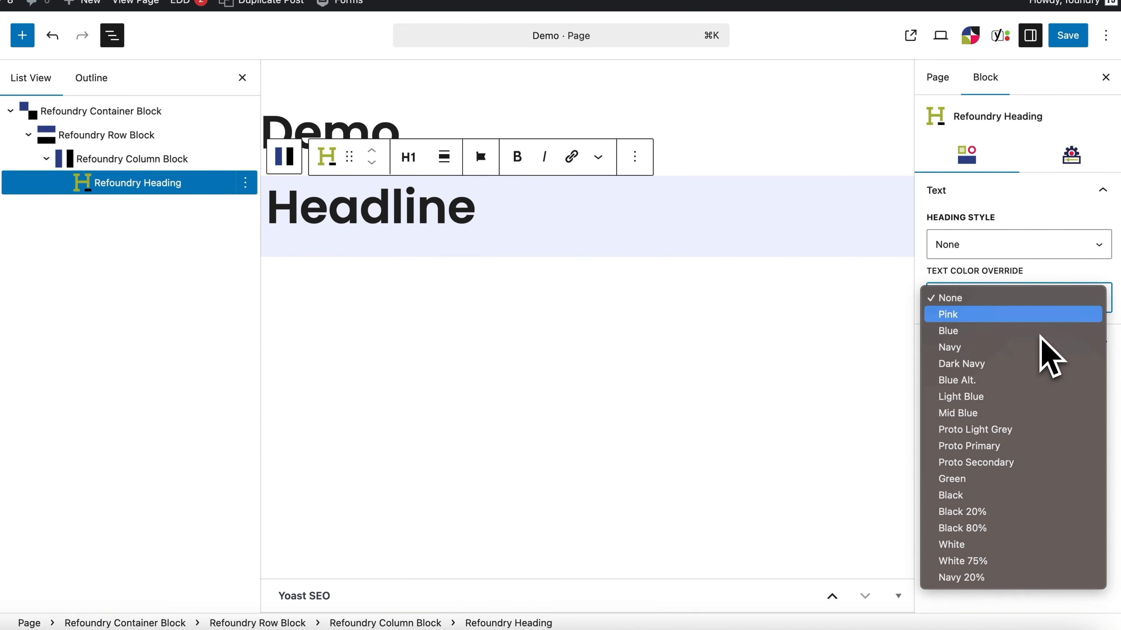
pyautogui.click(949, 331)
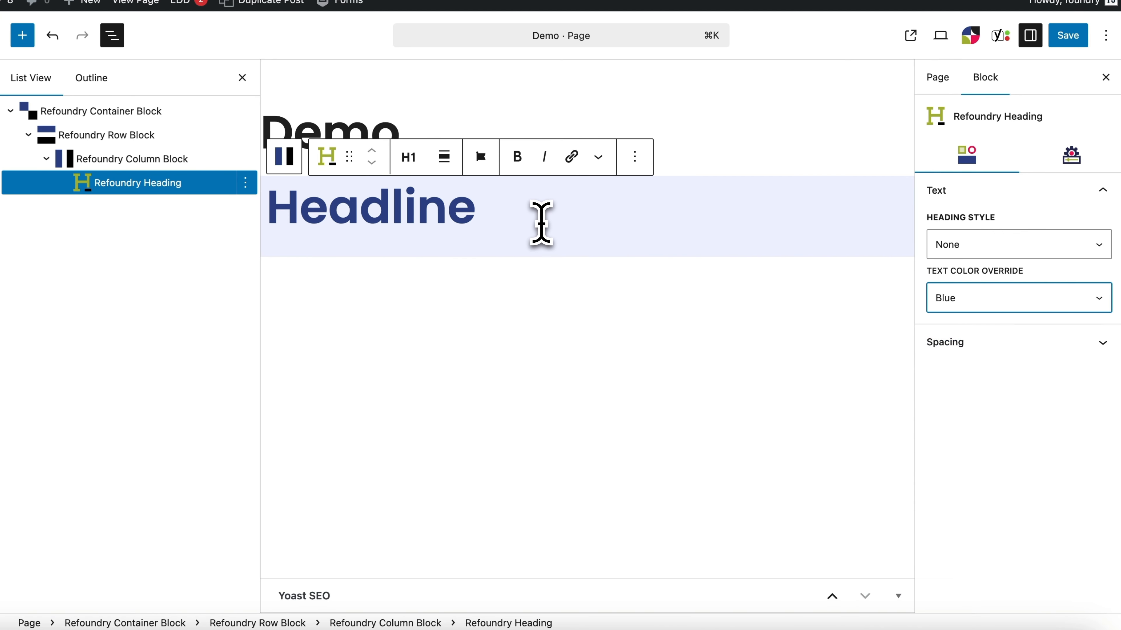
# Step: Add the text "Subheadline" below the headline and transform it into a Refoundry Heading
pyautogui.click(541, 223)
pyautogui.press('Return')
pyautogui.write('Subheadline')
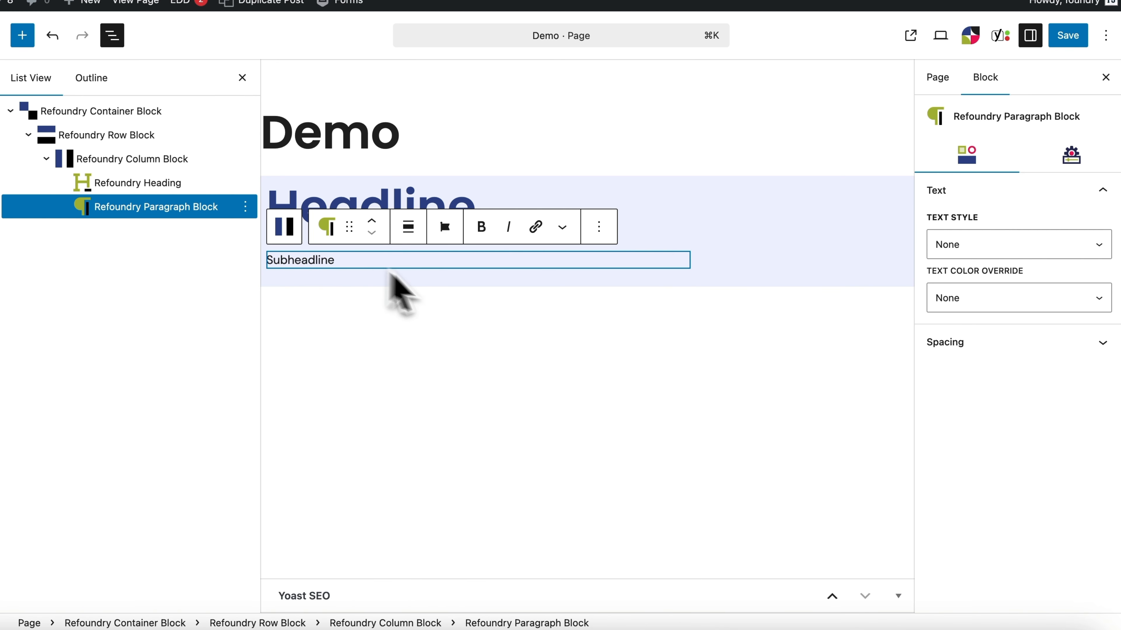
pyautogui.click(326, 226)
pyautogui.click(457, 297)
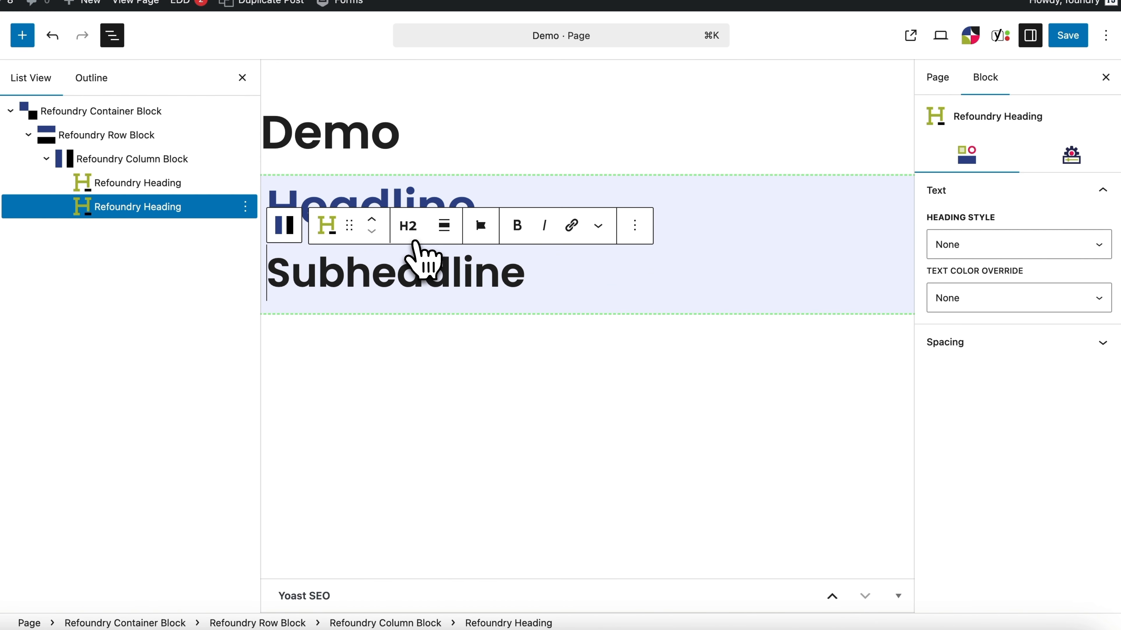
# Step: Set the "Subheadline" heading to level H4 and its text color override to Pink
pyautogui.click(412, 239)
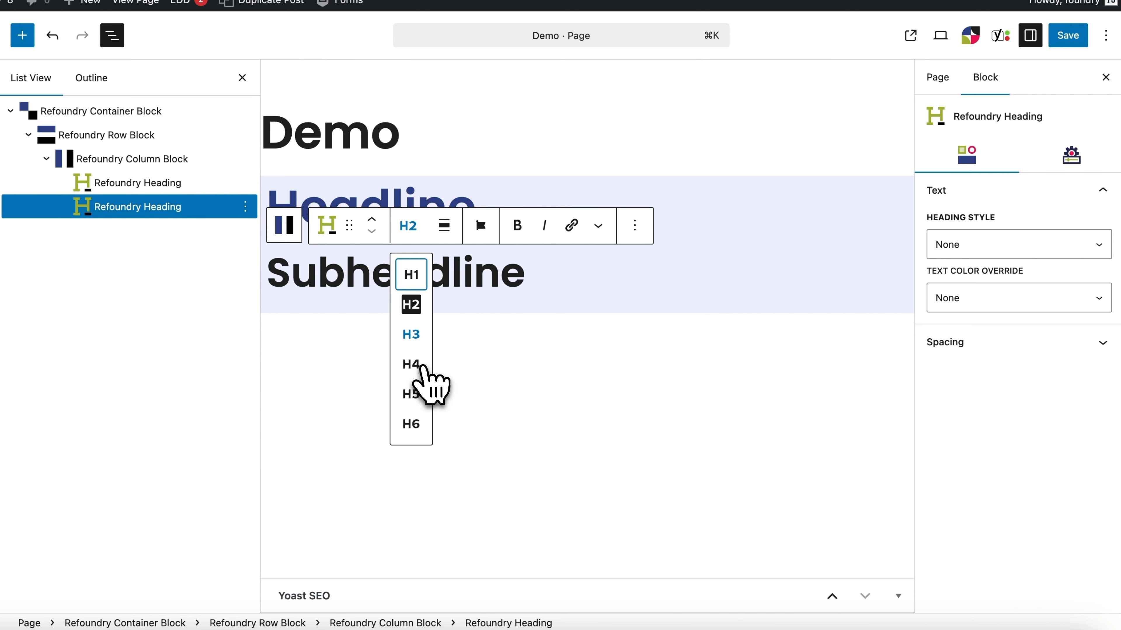
pyautogui.click(421, 366)
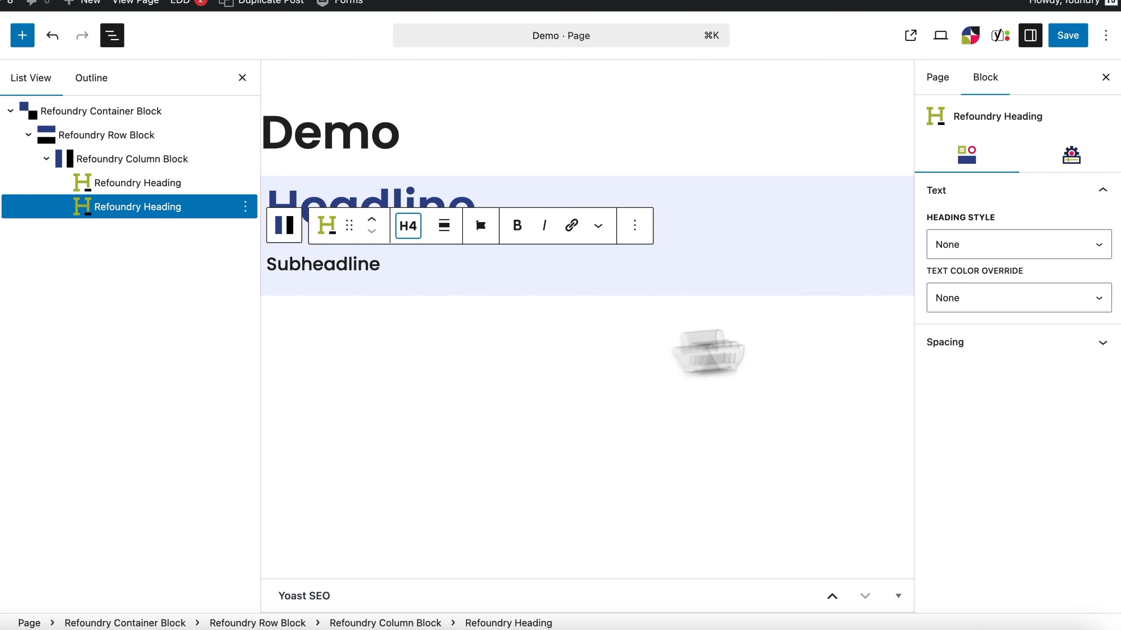
pyautogui.click(1014, 307)
pyautogui.click(1013, 316)
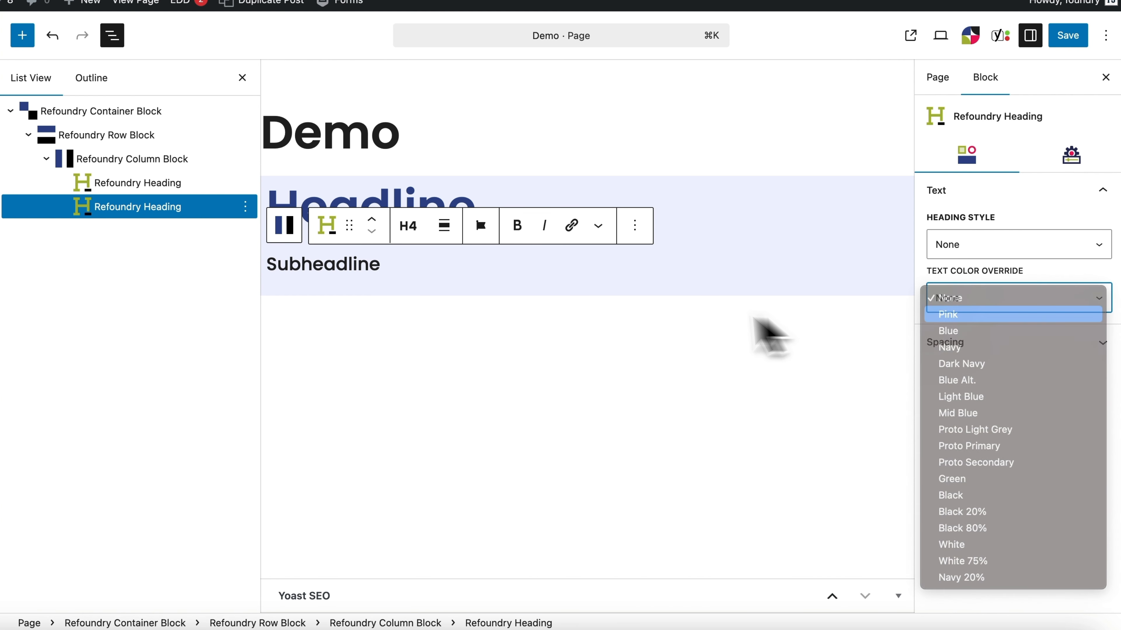
# Step: Paste the lorem ipsum text as a paragraph below the subheadline and give it the Body Large - 20 text style
pyautogui.click(426, 270)
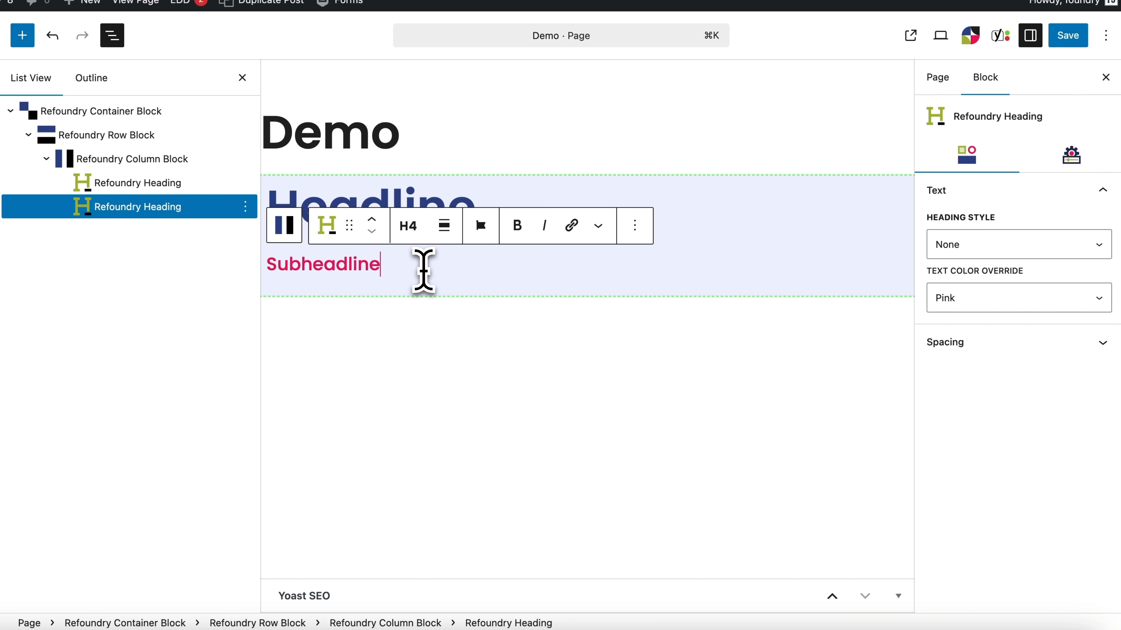
pyautogui.press('Return')
pyautogui.write('Lorem ipsum dolor sit amet consectetur adipiscing elit. Sit amet consectetur adipiscing elit quisque faucibus ex. Adipiscing elit quisque faucibus ex sapien vitae pellentesque.')
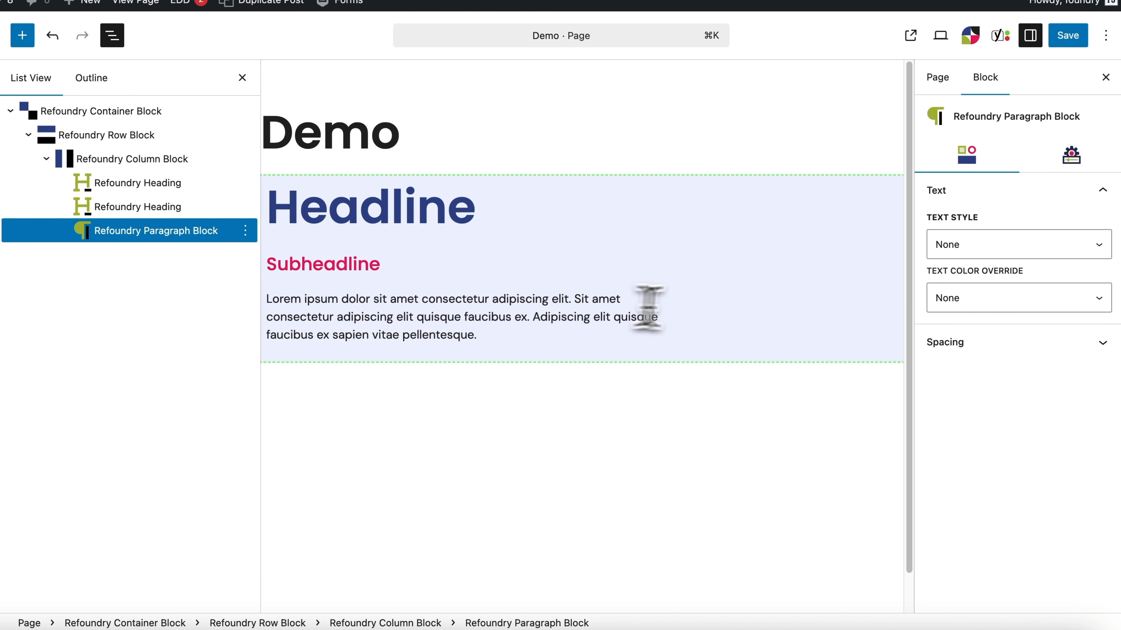
pyautogui.click(1048, 251)
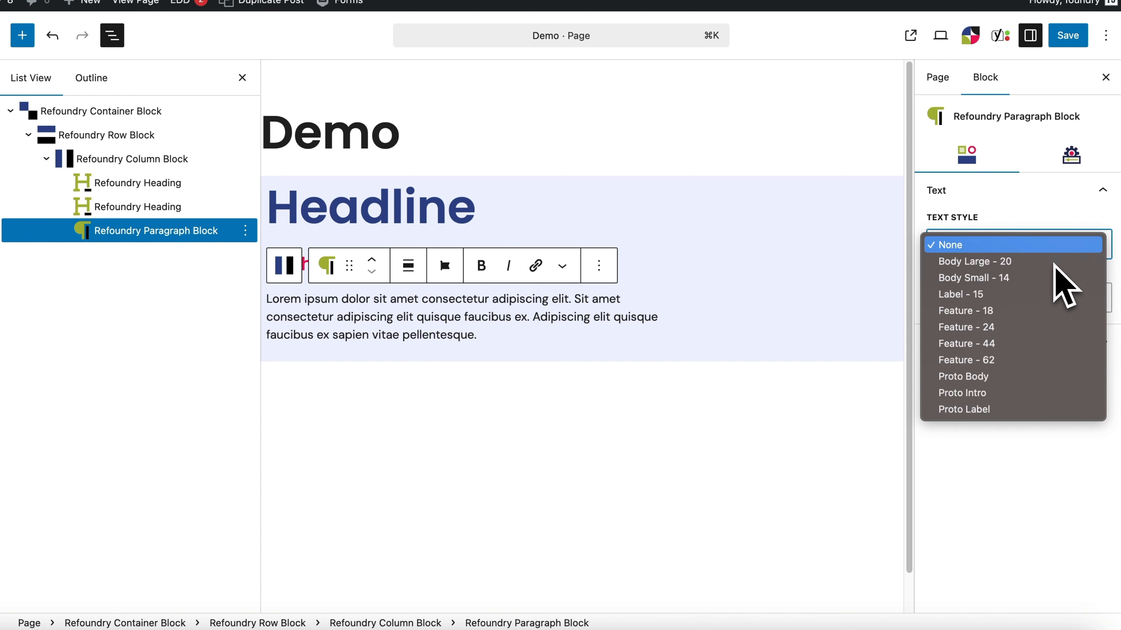
pyautogui.click(1055, 264)
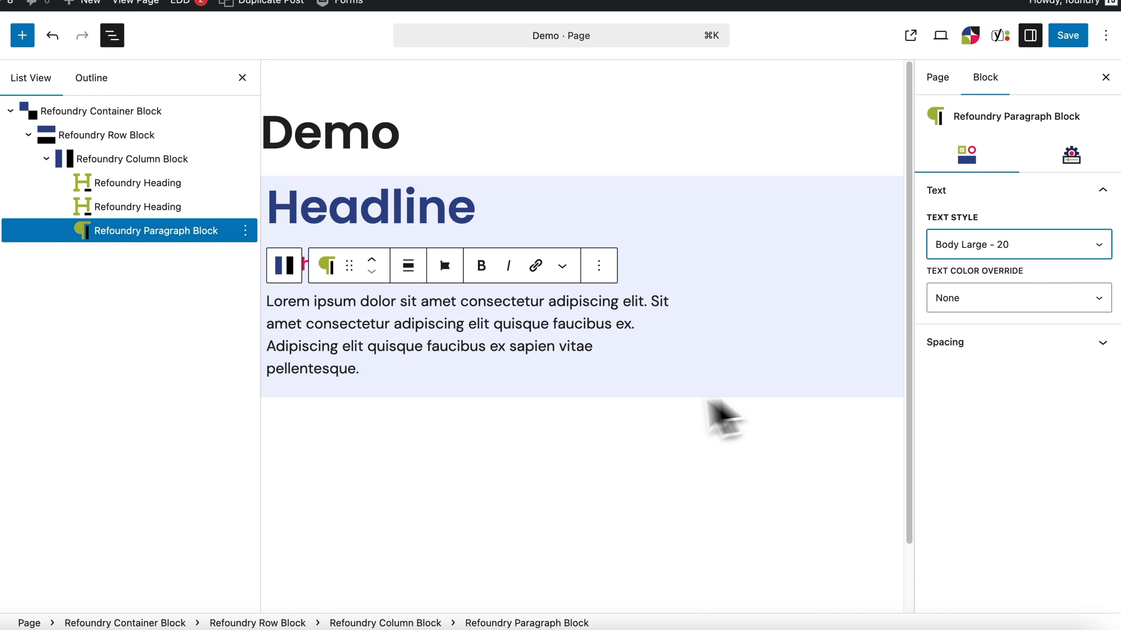
# Step: Insert a Refoundry Button below the lorem ipsum paragraph and set its button class to Pink Button Alt
pyautogui.click(403, 376)
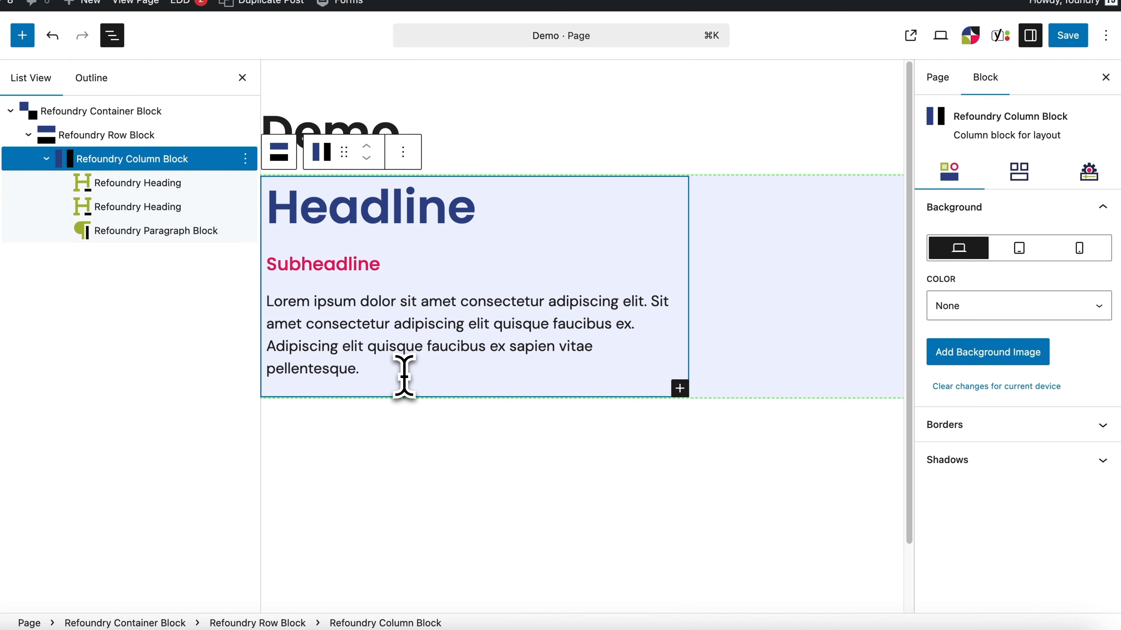
pyautogui.click(403, 376)
pyautogui.press('Return')
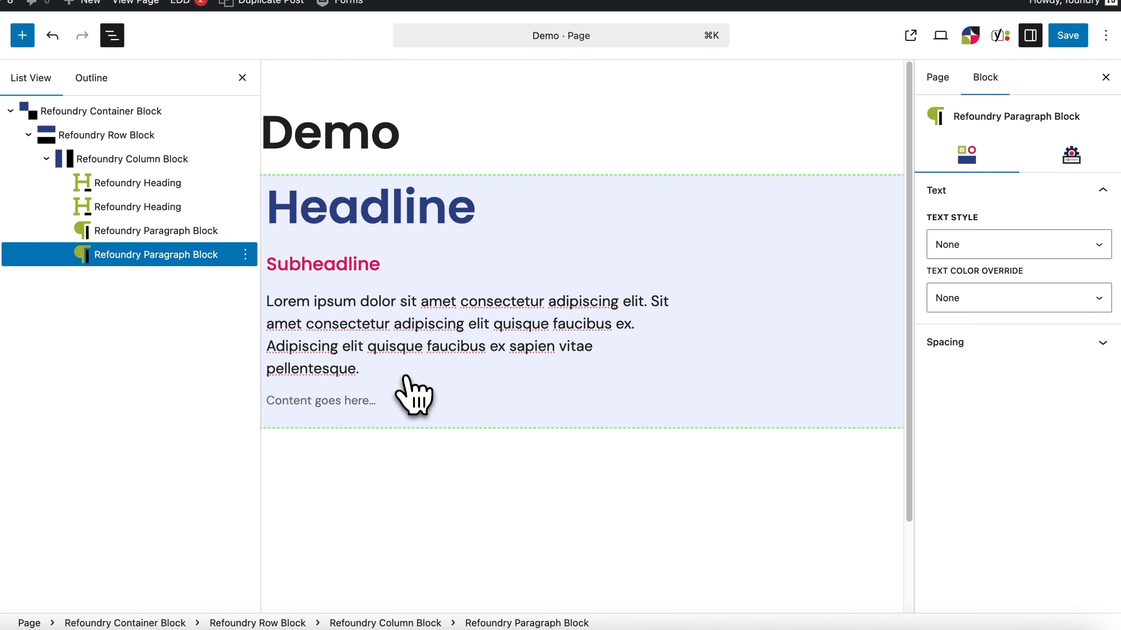
pyautogui.write('/')
pyautogui.click(410, 211)
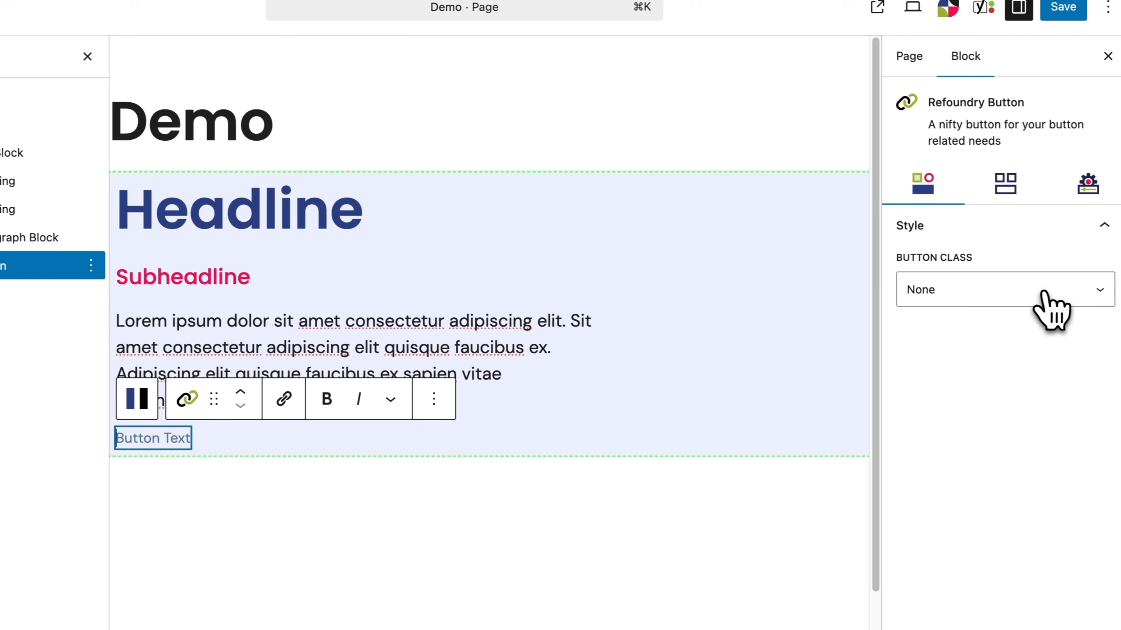
pyautogui.click(1050, 302)
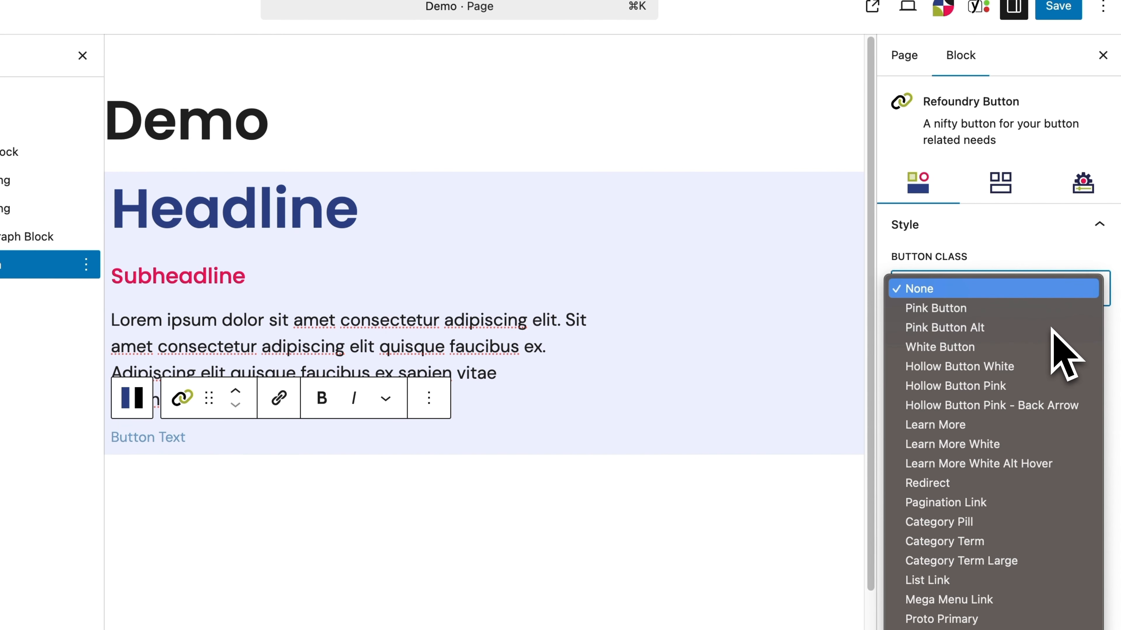
pyautogui.click(1050, 327)
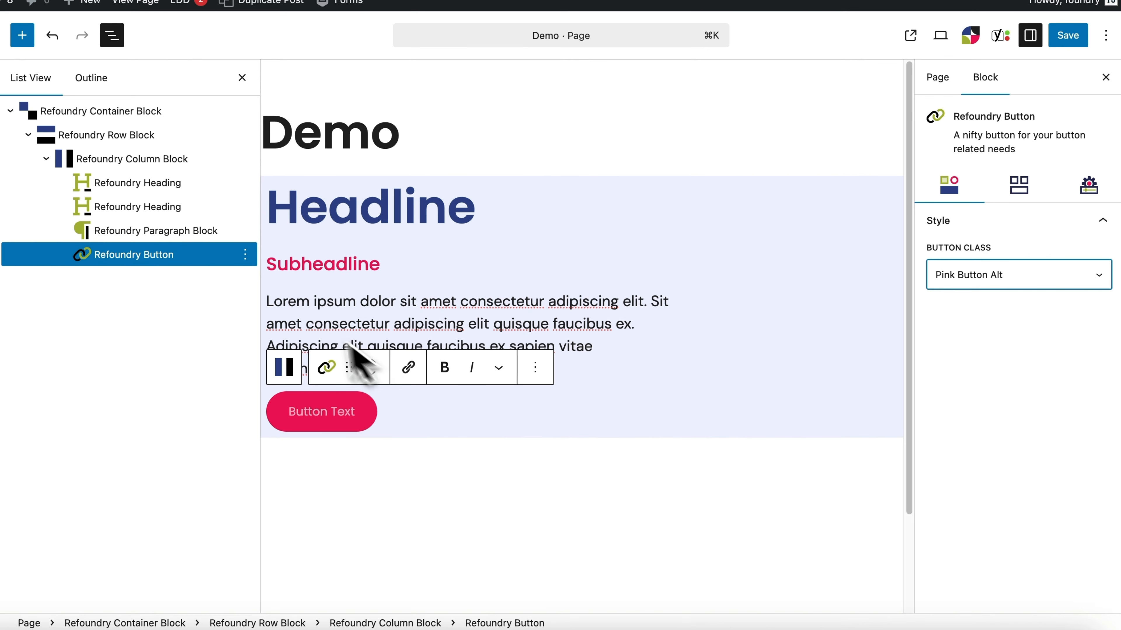
# Step: Duplicate the pink button and change the copy's button class to Learn More
pyautogui.click(246, 255)
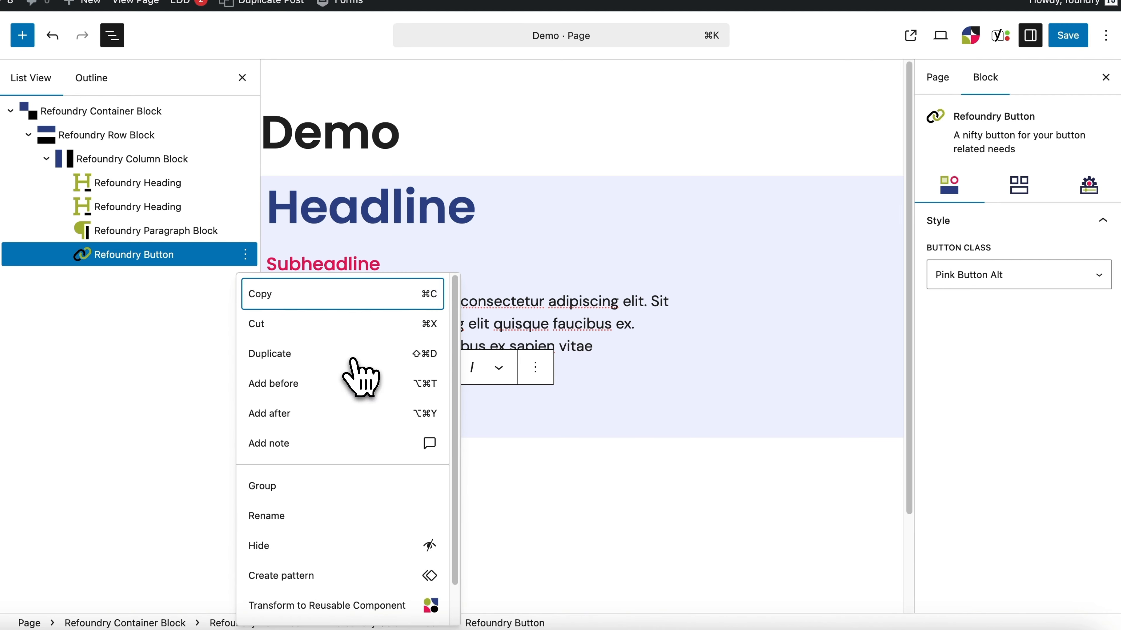
pyautogui.press('super+shift+d')
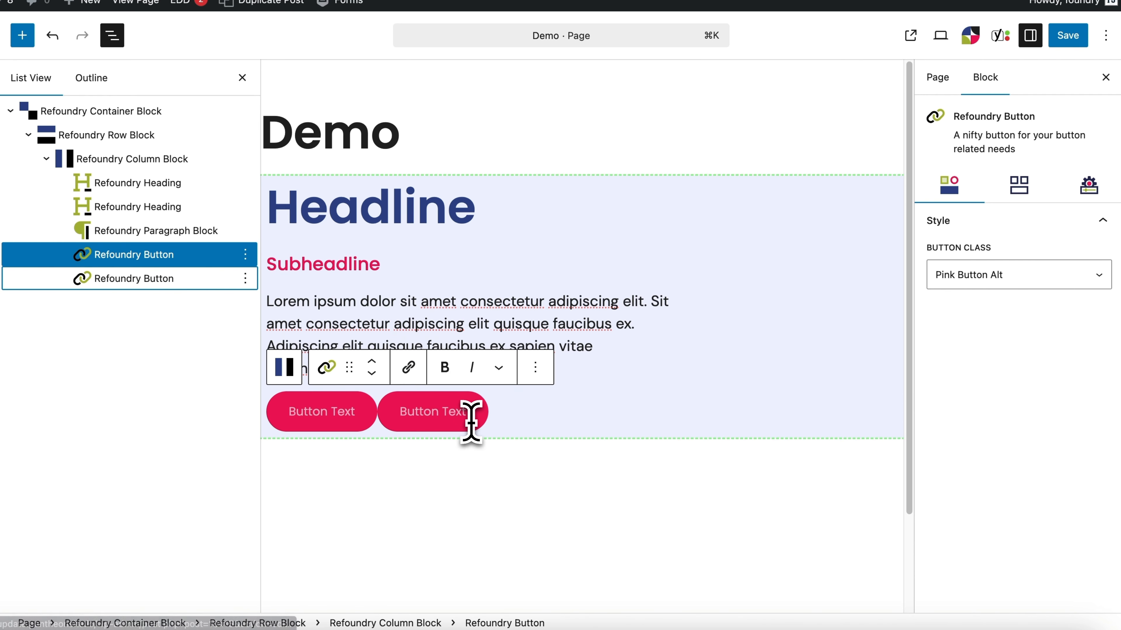
pyautogui.click(630, 404)
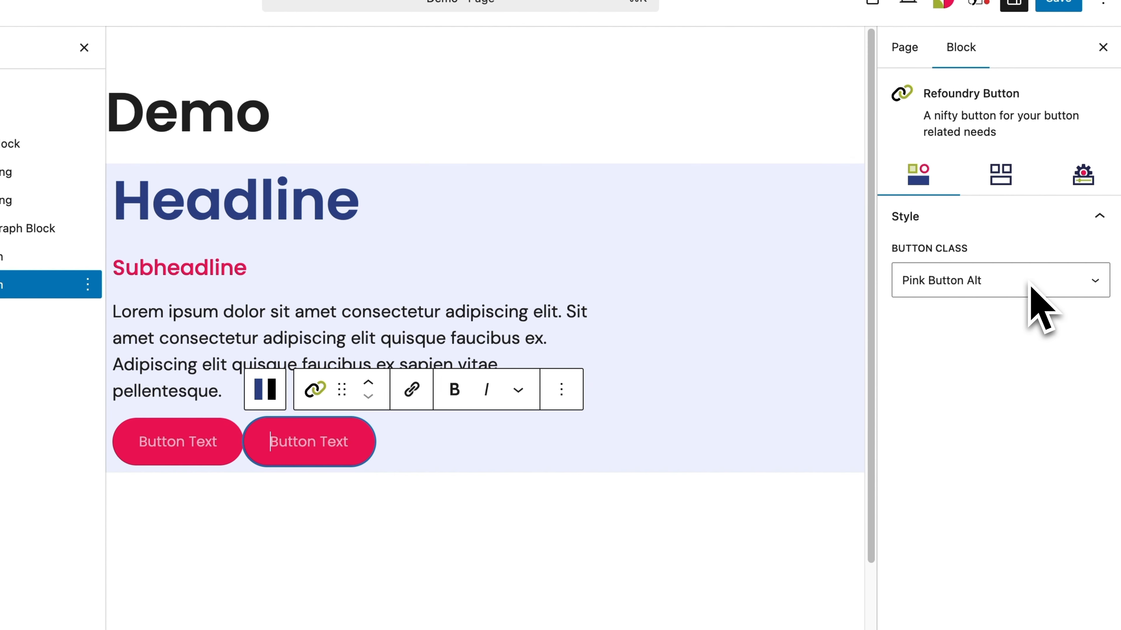
pyautogui.click(1046, 282)
pyautogui.press('Down')
pyautogui.press('Down')
pyautogui.press('Down')
pyautogui.press('Down')
pyautogui.press('Down')
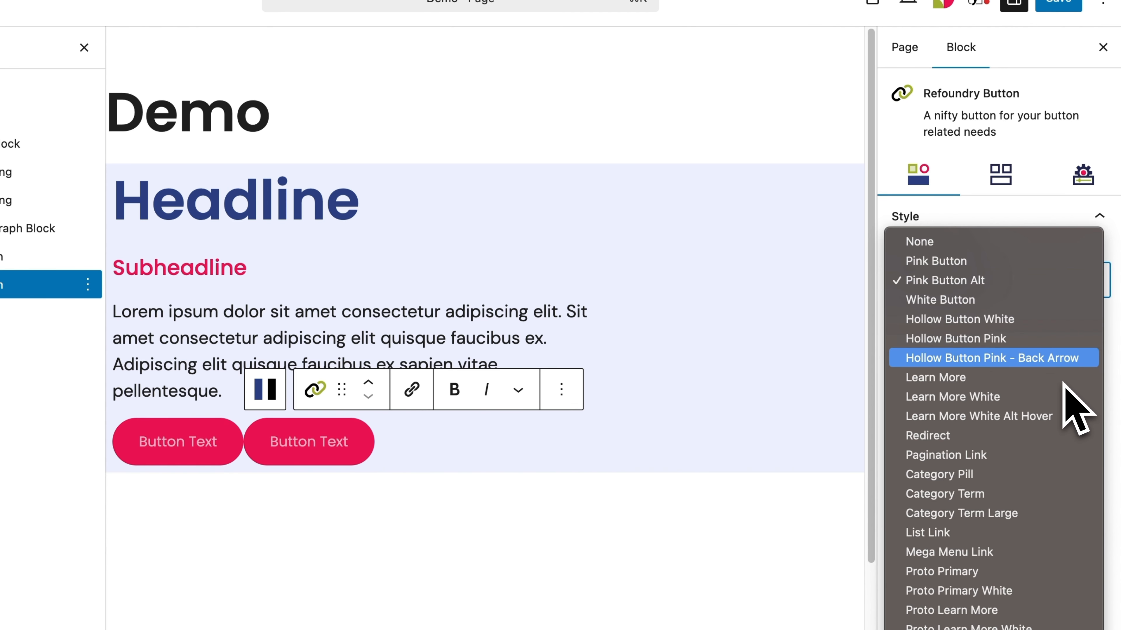
pyautogui.press('Return')
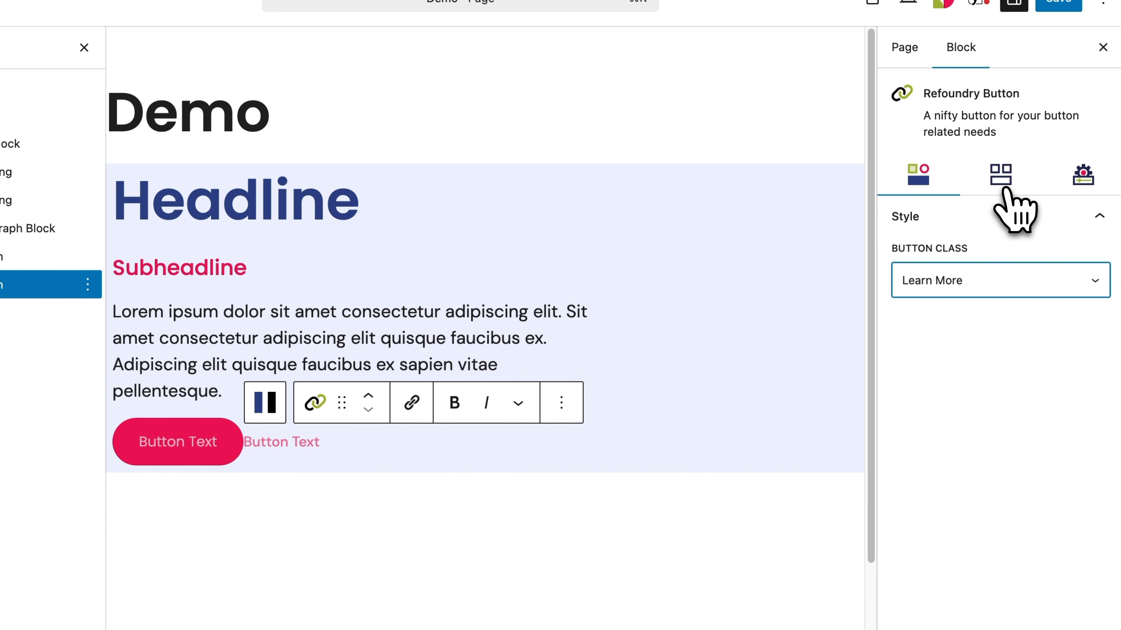
# Step: Set the left margin of the second button to 3
pyautogui.click(1001, 176)
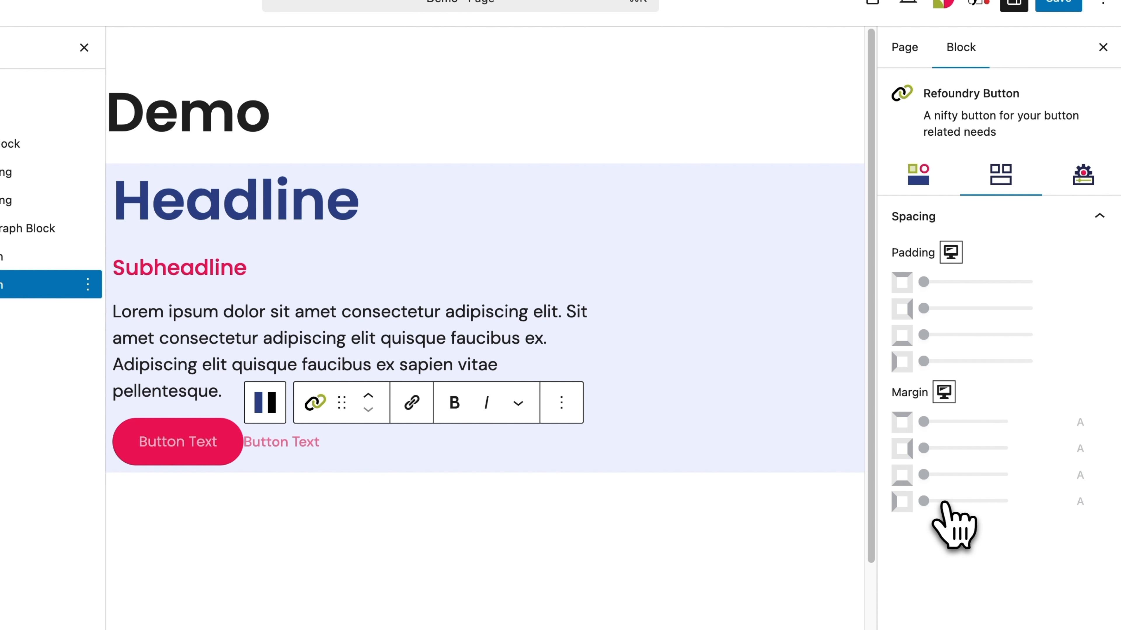
pyautogui.moveTo(927, 502); pyautogui.dragTo(950, 499)
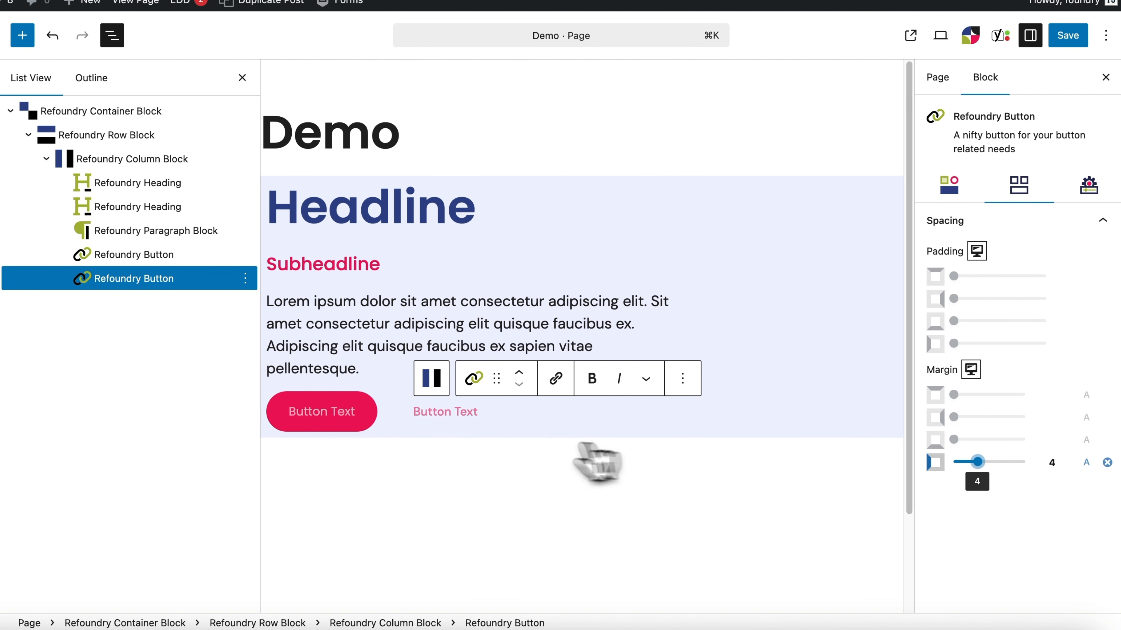
pyautogui.press('Left')
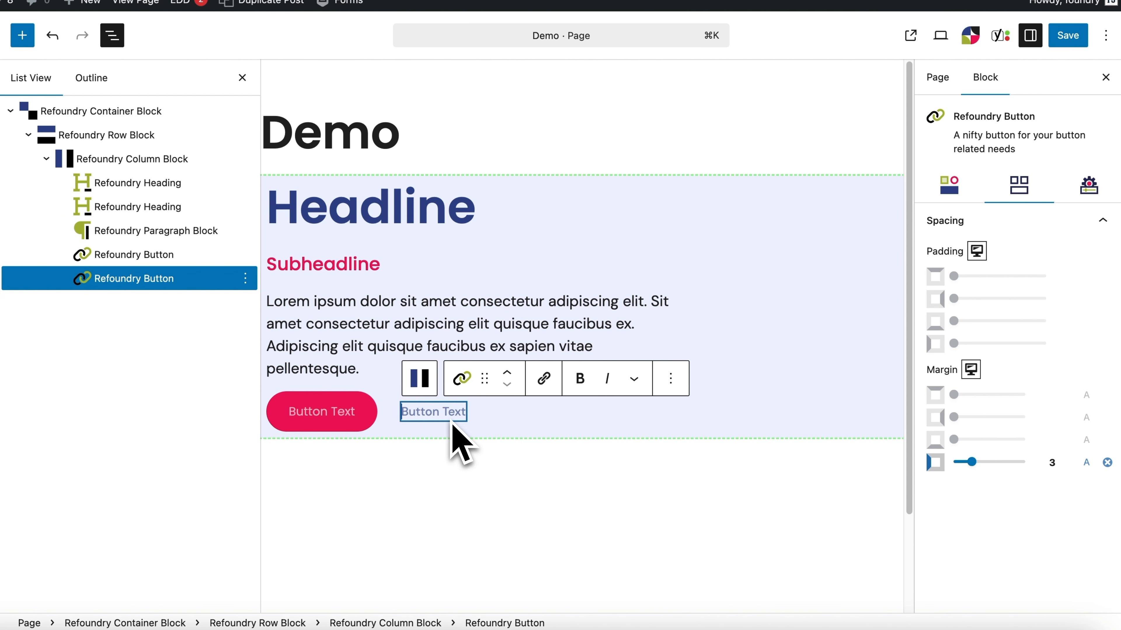
# Step: Label the second button "Button Link" and the pink button "Contact Us"
pyautogui.write('But')
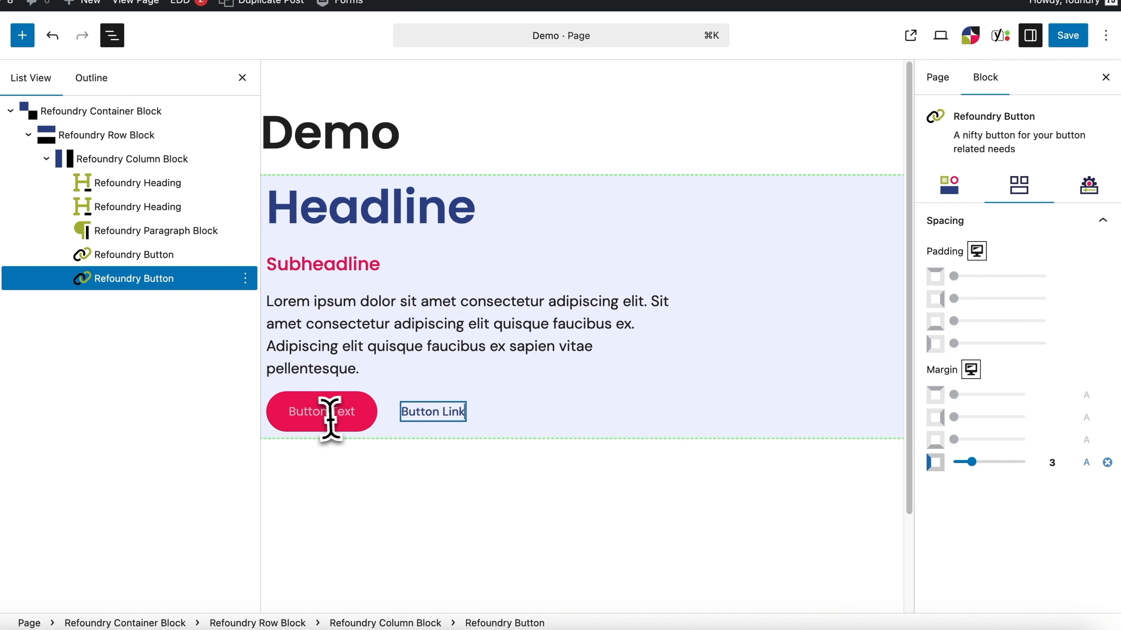
pyautogui.click(326, 419)
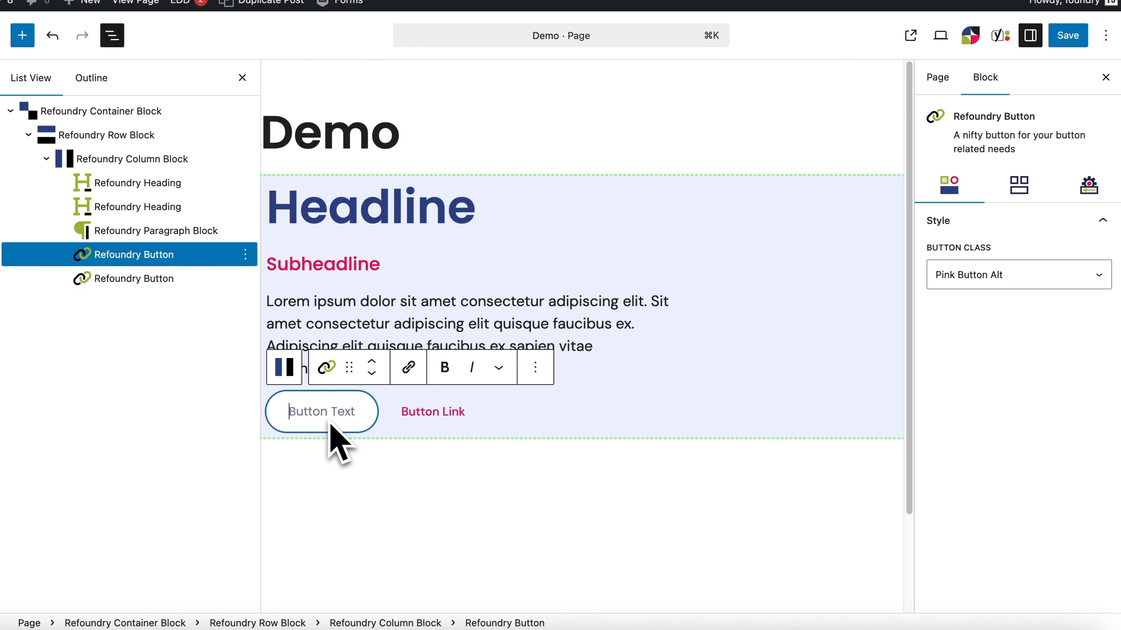
pyautogui.write('Contact Us')
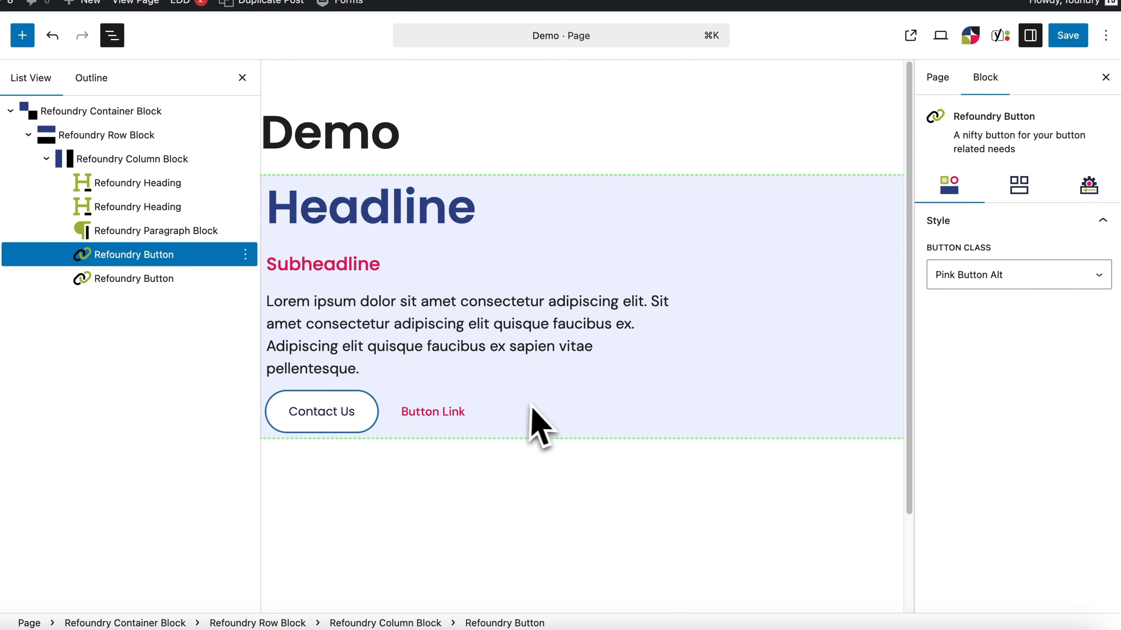
# Step: Set the lorem ipsum paragraph's padding bottom override to 30 px
pyautogui.click(554, 373)
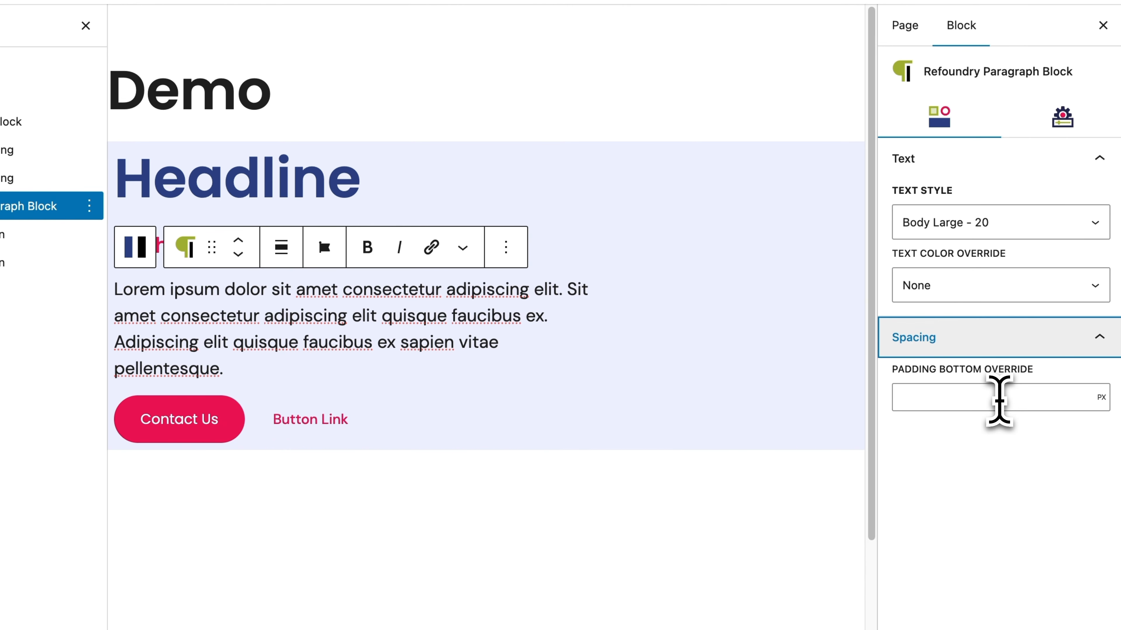
pyautogui.click(998, 397)
pyautogui.write('30')
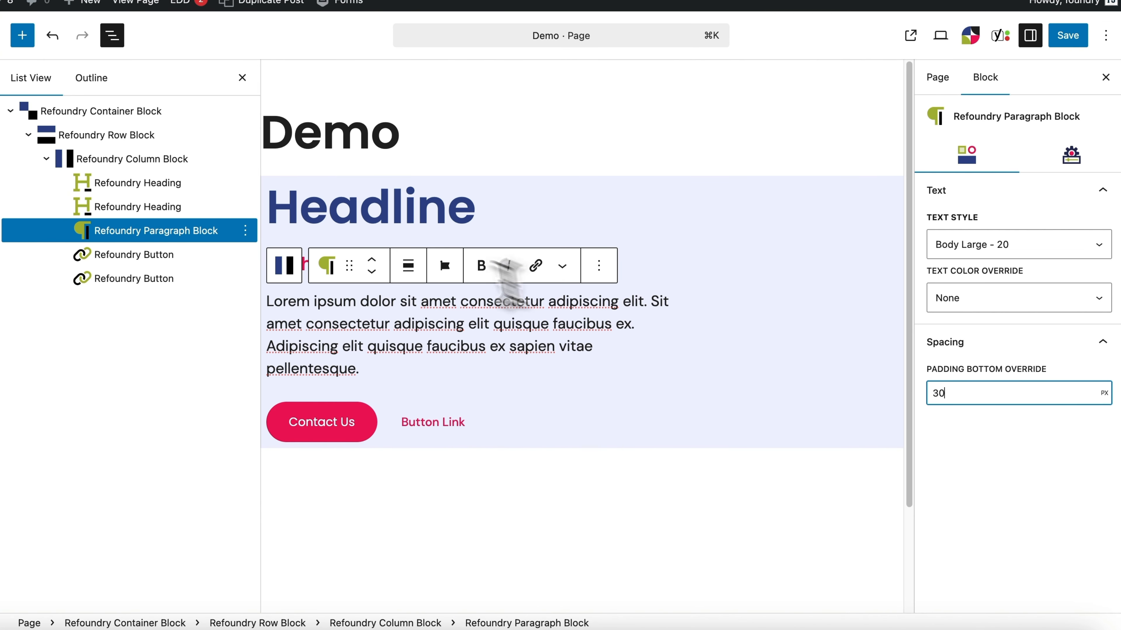
# Step: Set the container block's top, bottom and left padding to 10 each
pyautogui.click(415, 168)
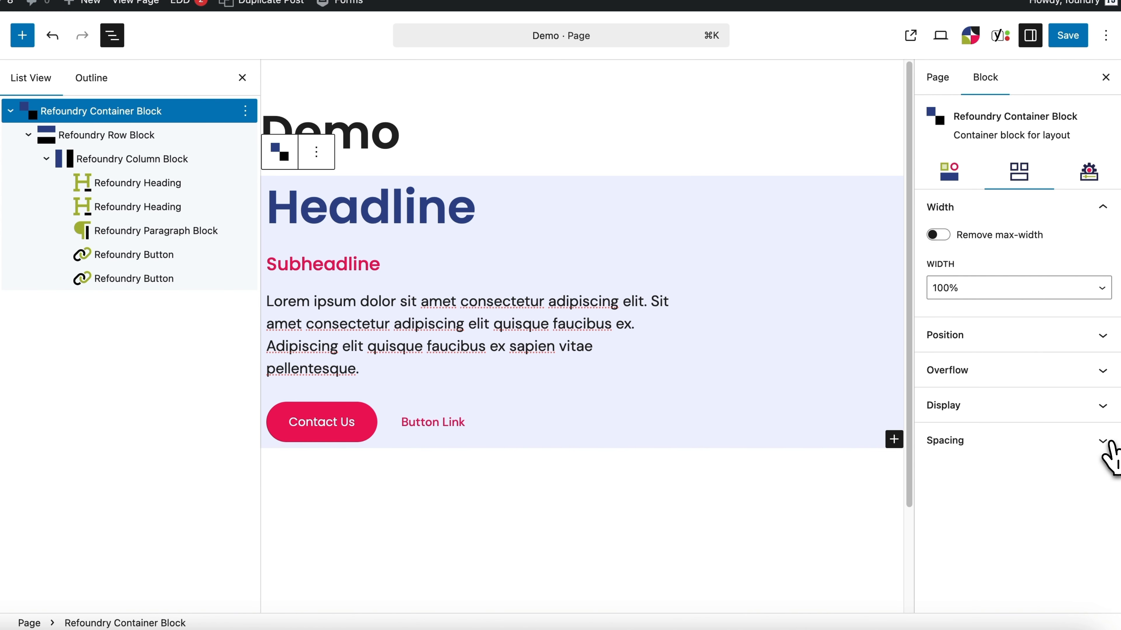
pyautogui.click(1038, 442)
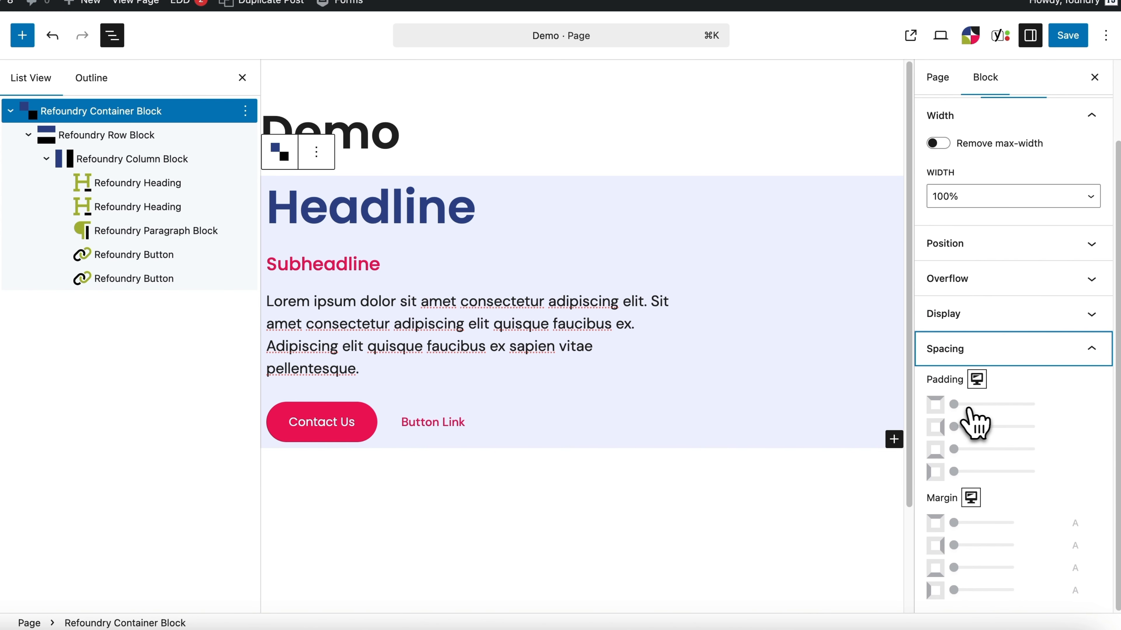
pyautogui.moveTo(991, 409); pyautogui.dragTo(1025, 409)
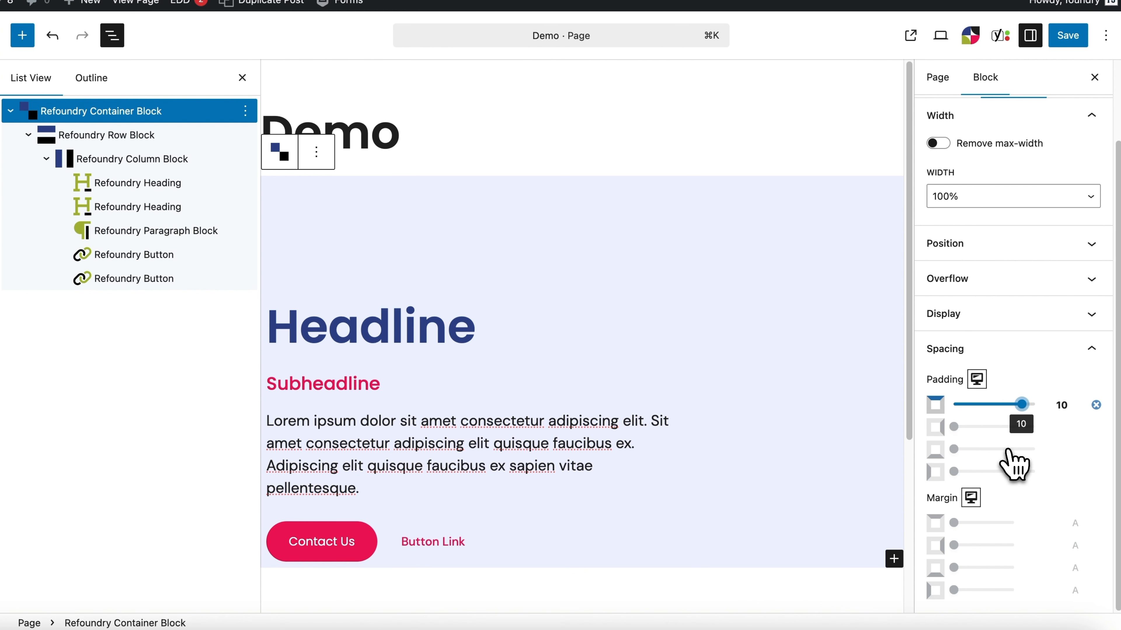
pyautogui.moveTo(954, 451); pyautogui.dragTo(1018, 451)
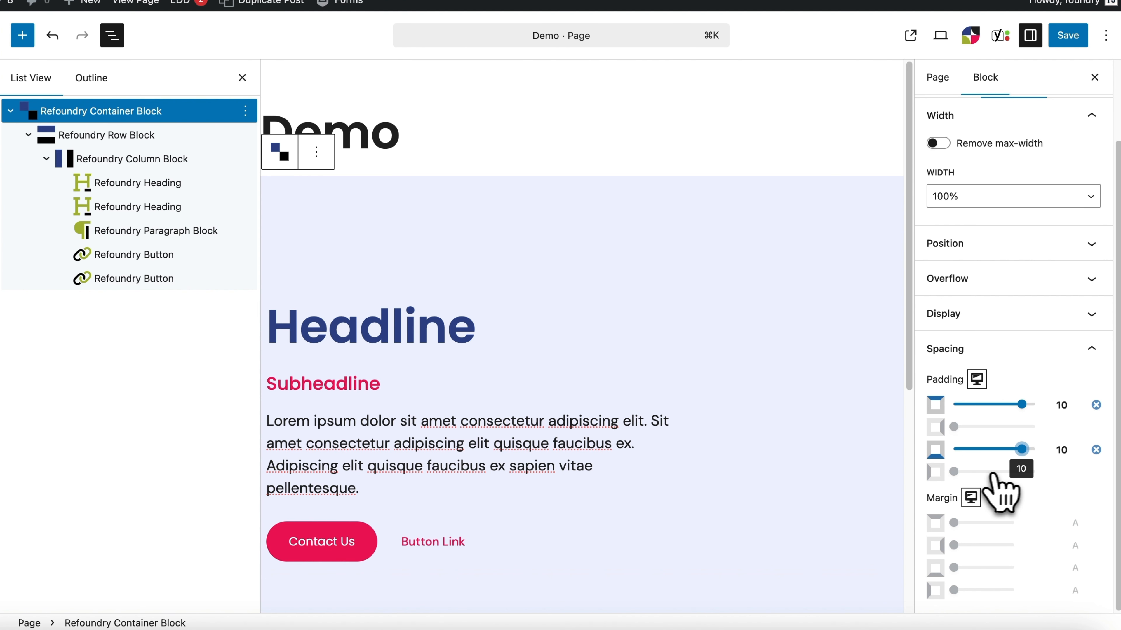
pyautogui.moveTo(954, 471); pyautogui.dragTo(1022, 472)
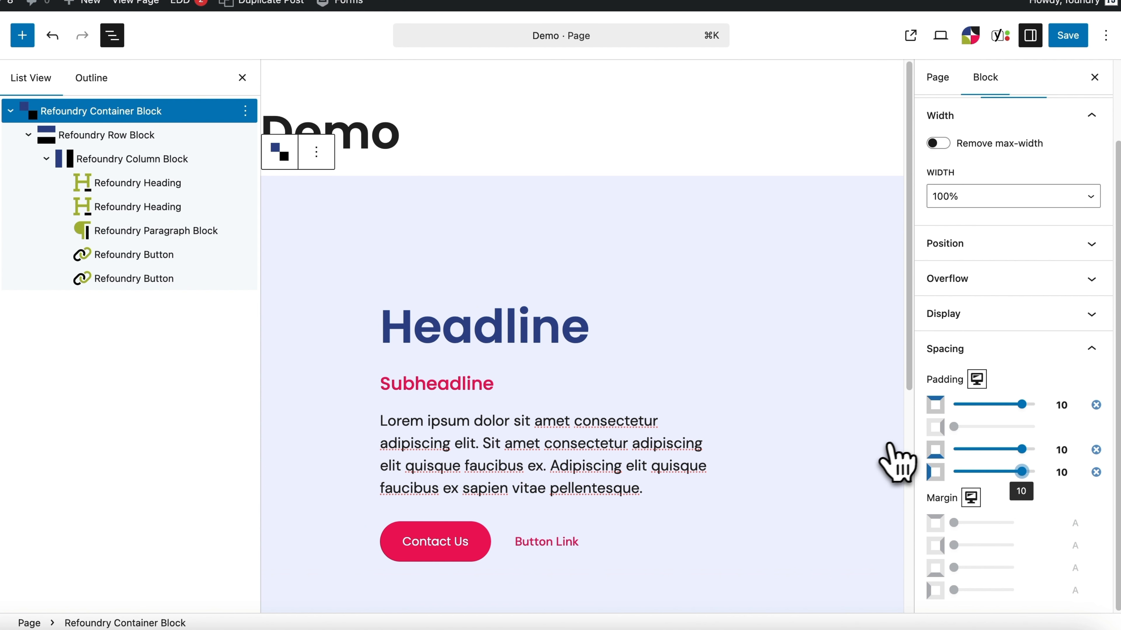
pyautogui.scroll(-4, 899, 462)
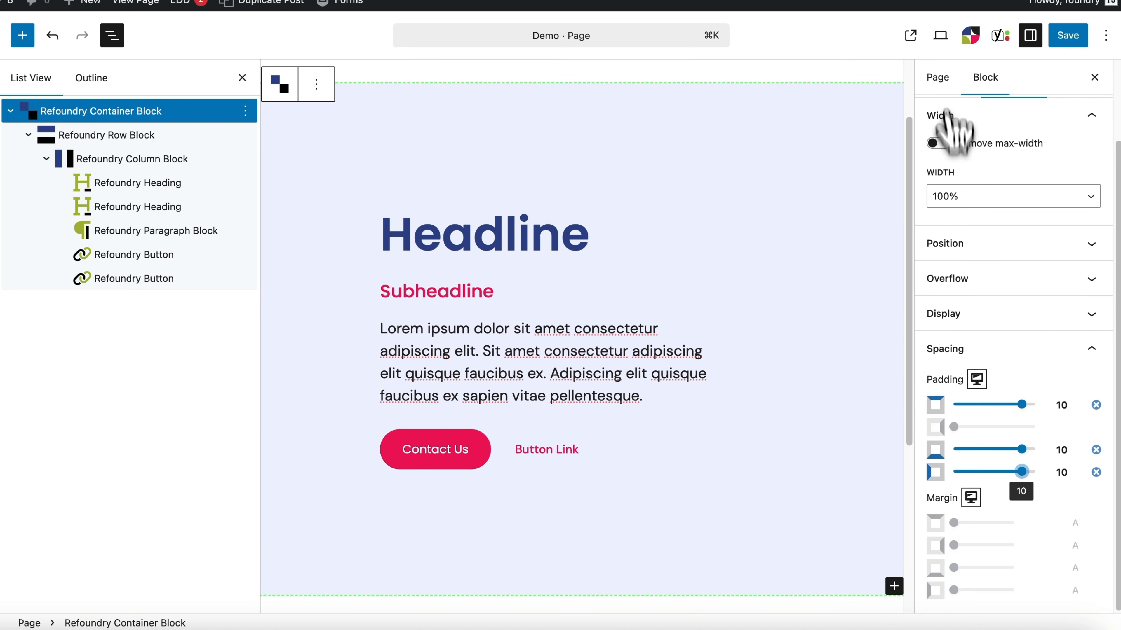
# Step: Preview the demo page in a new tab and check the padded section's layout
pyautogui.click(941, 36)
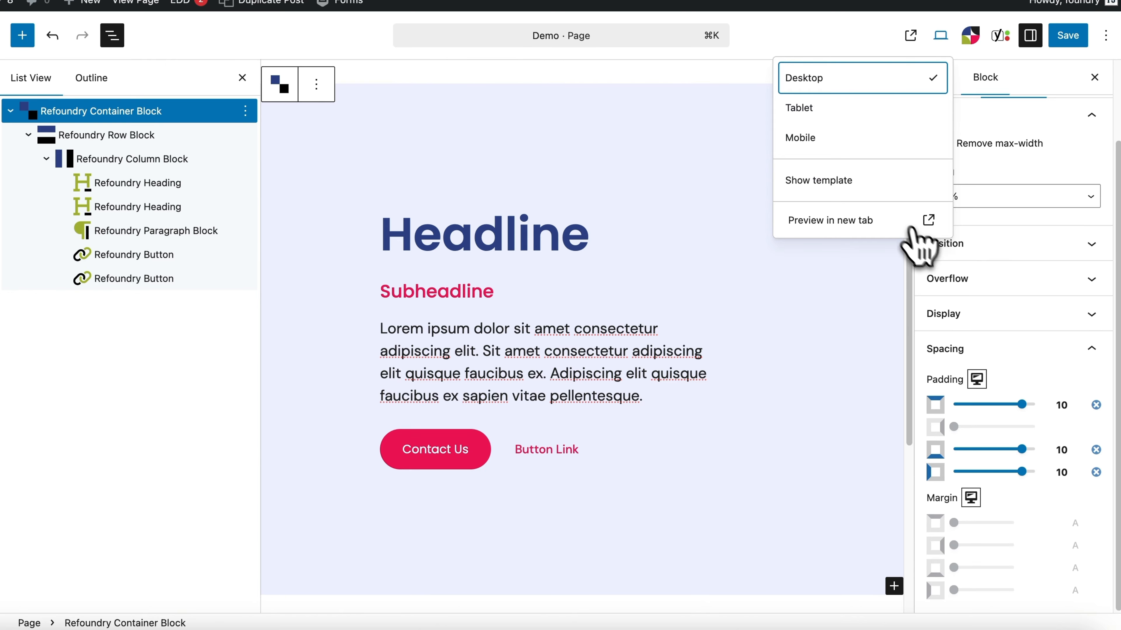
pyautogui.click(910, 226)
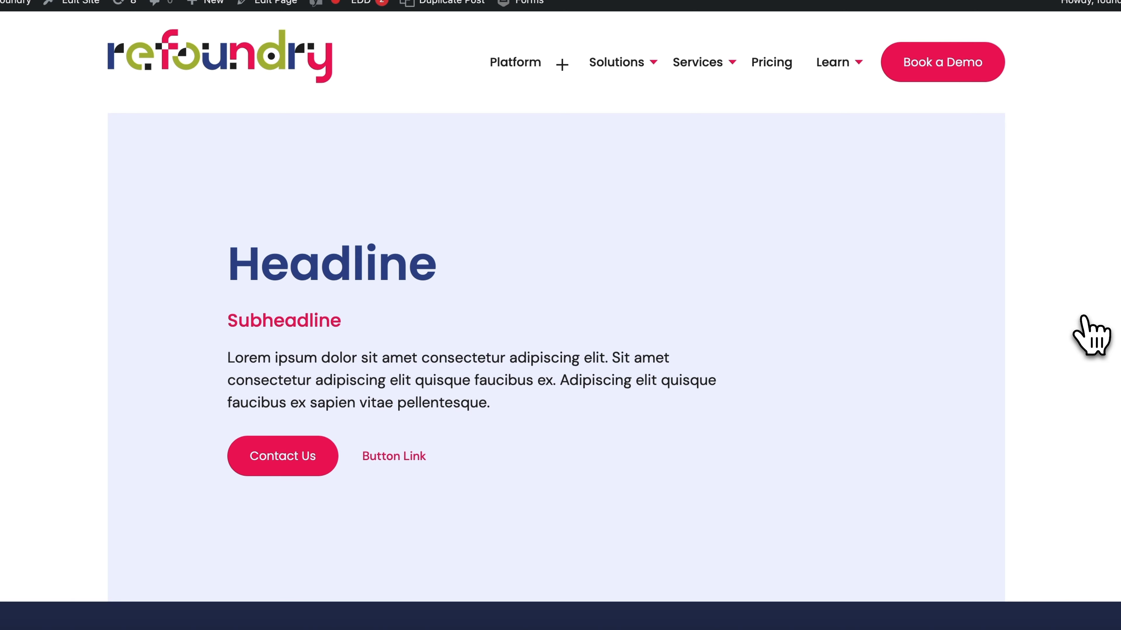
pyautogui.scroll(-2, 1093, 336)
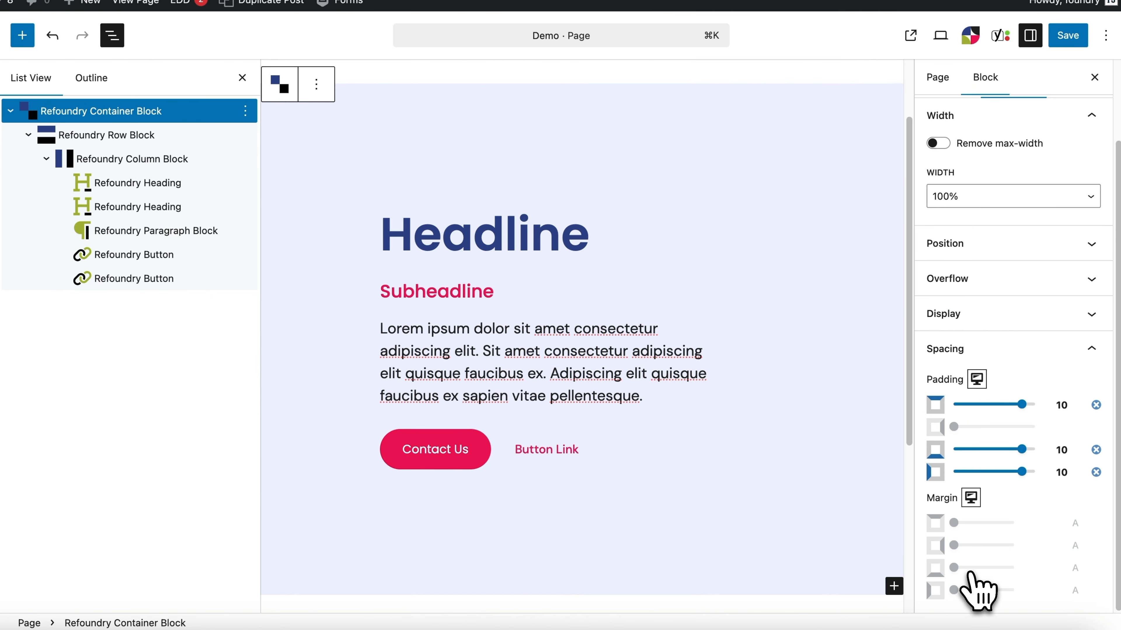
# Step: Set the container block's bottom margin to 8
pyautogui.moveTo(982, 571); pyautogui.dragTo(991, 573)
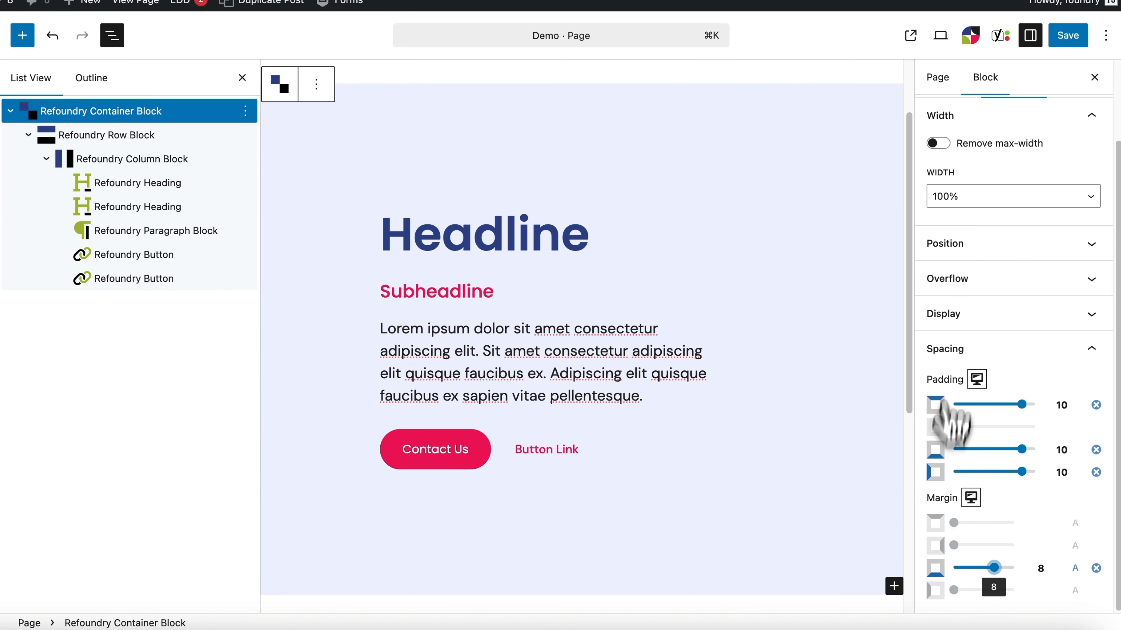
# Step: Add a background image to the container, searching the media library for "animated" and choosing animated-shapes.gif
pyautogui.scroll(3, 962, 208)
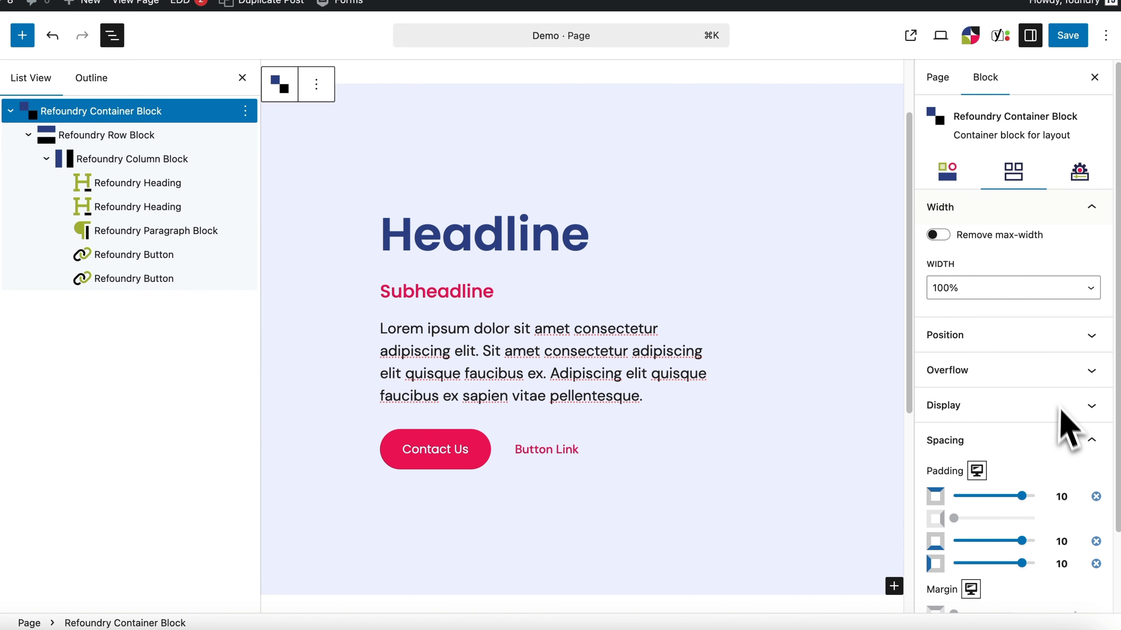
pyautogui.click(1041, 353)
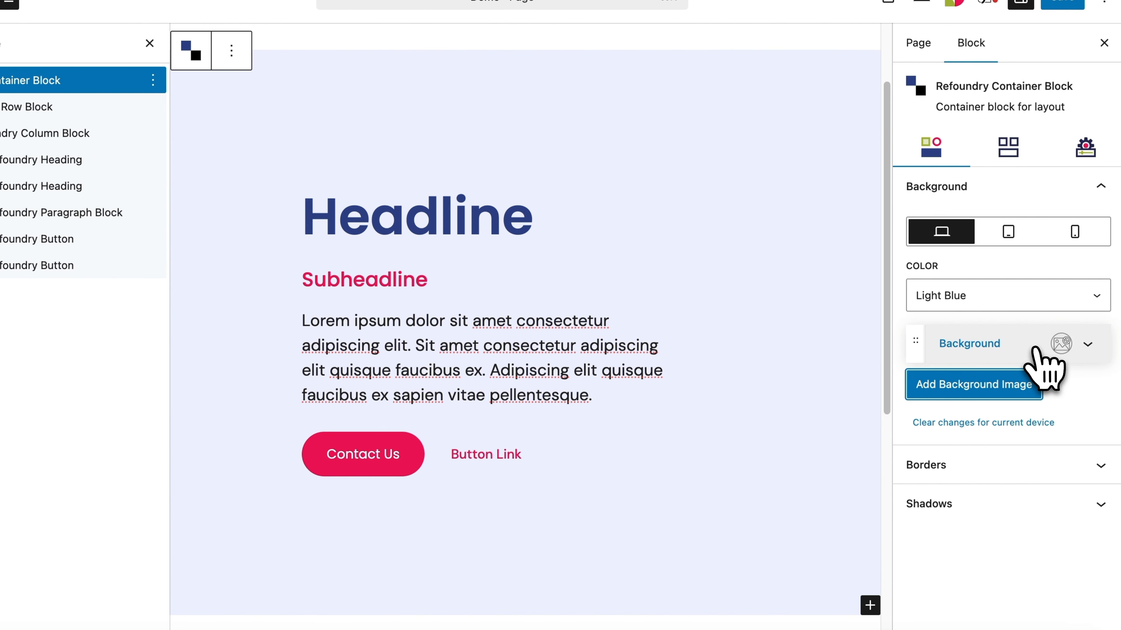
pyautogui.click(1038, 351)
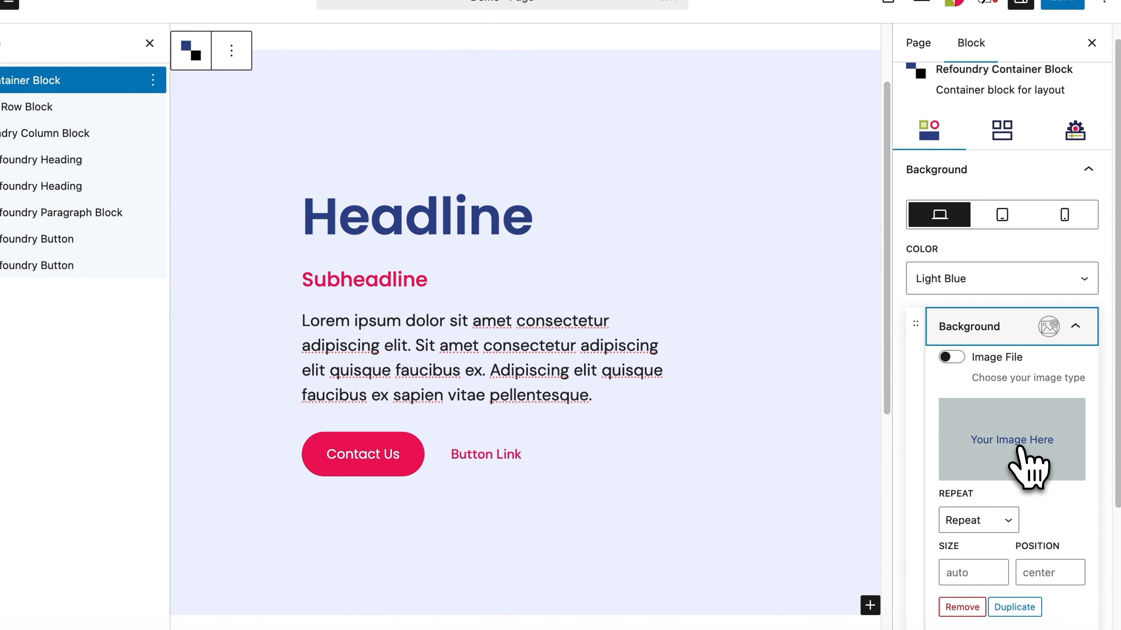
pyautogui.click(1016, 446)
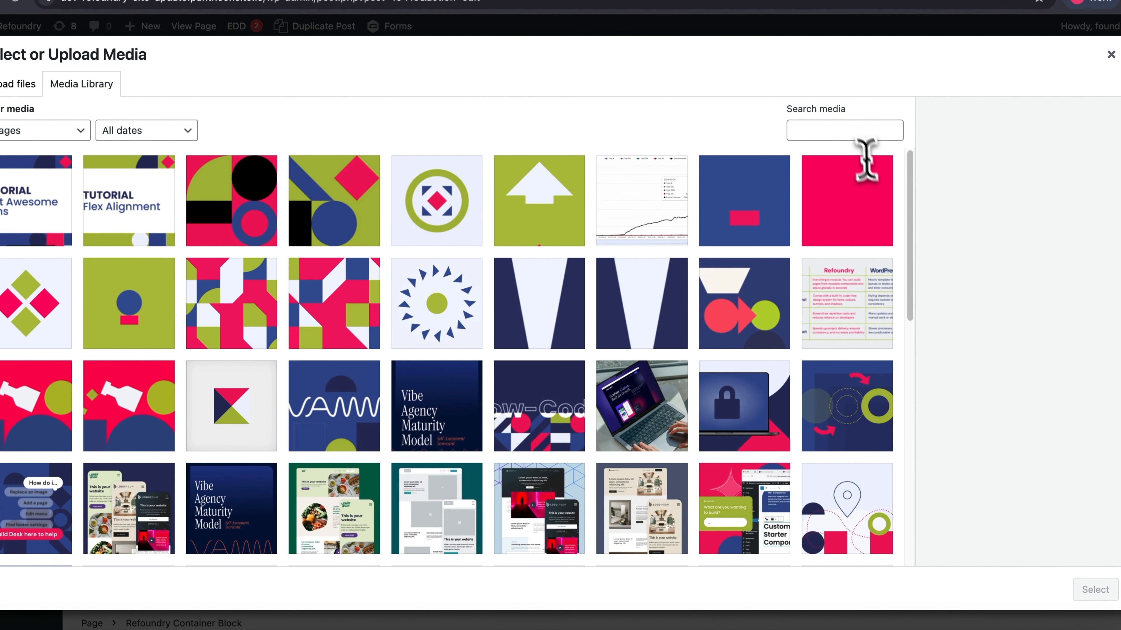
pyautogui.click(862, 131)
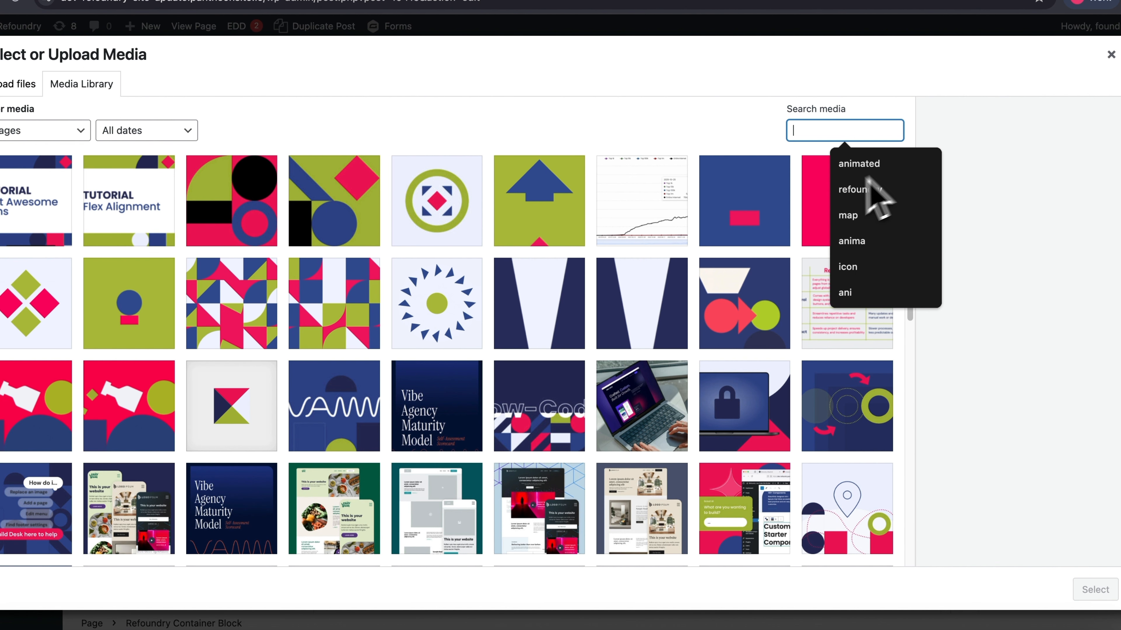
pyautogui.click(866, 165)
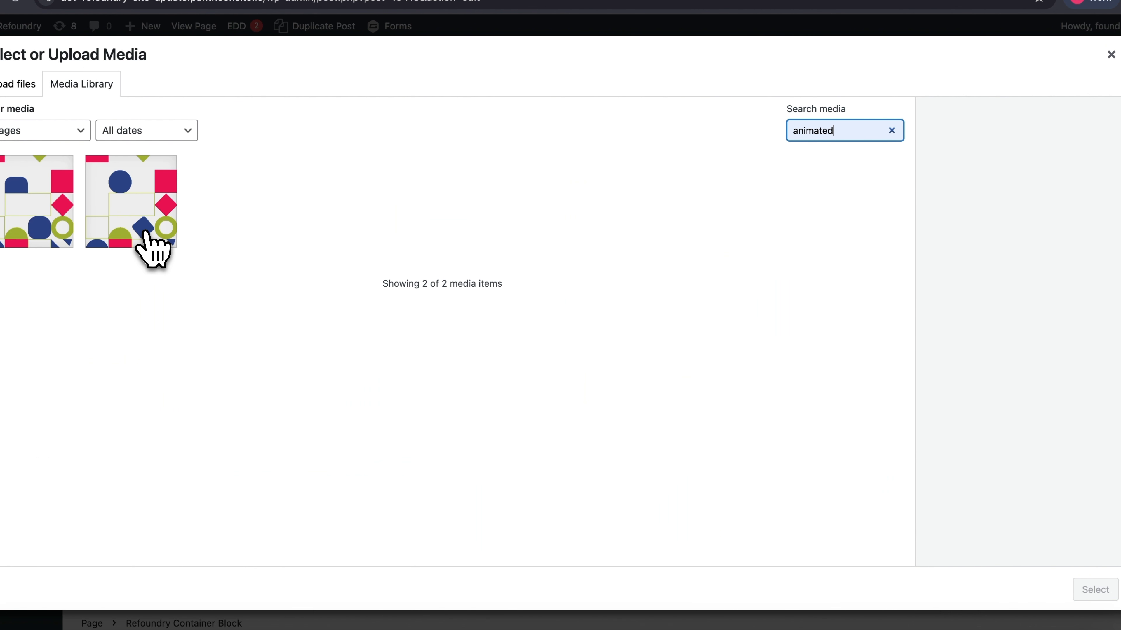
pyautogui.click(132, 203)
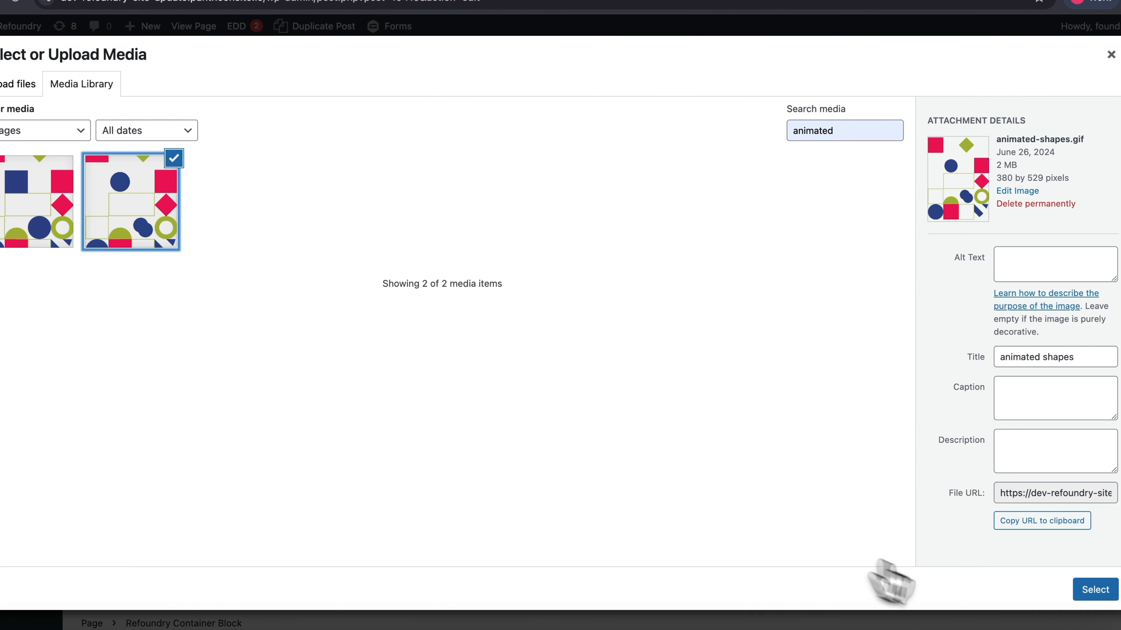
pyautogui.click(1093, 597)
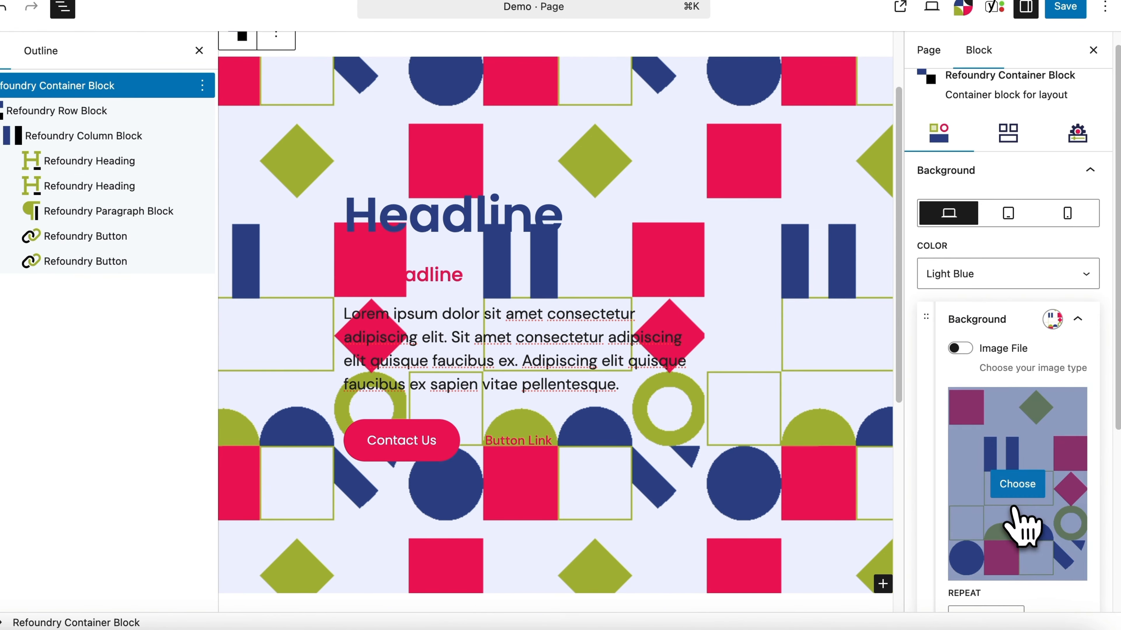
# Step: Set the container's background image to No Repeat, with size 20% and position bottom right
pyautogui.click(1010, 503)
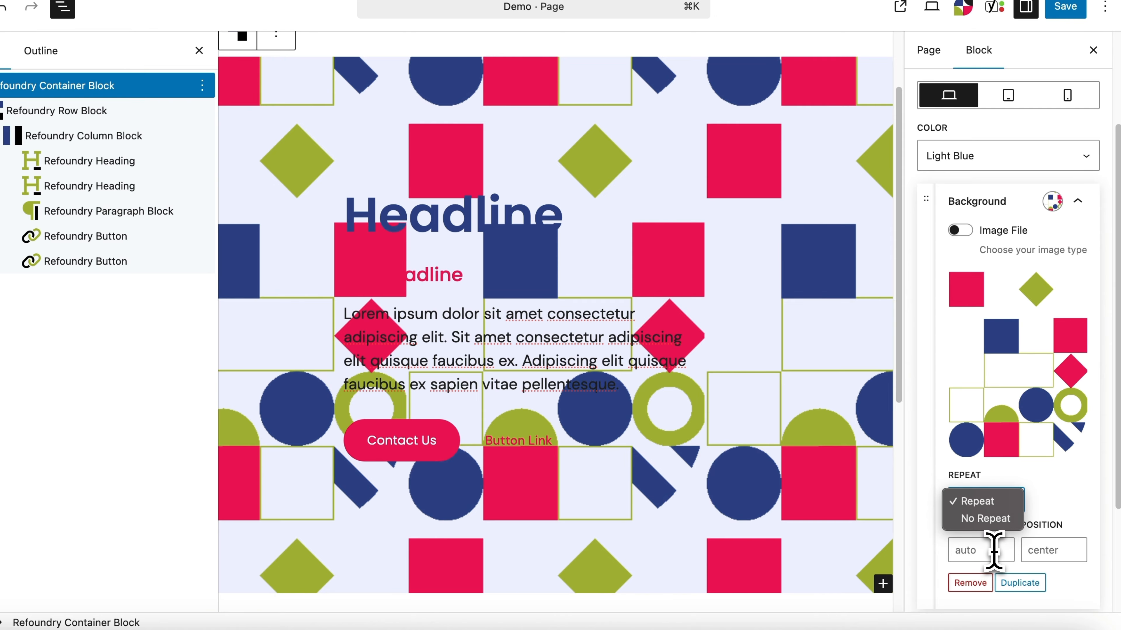
pyautogui.click(982, 517)
pyautogui.click(993, 551)
pyautogui.write('20%')
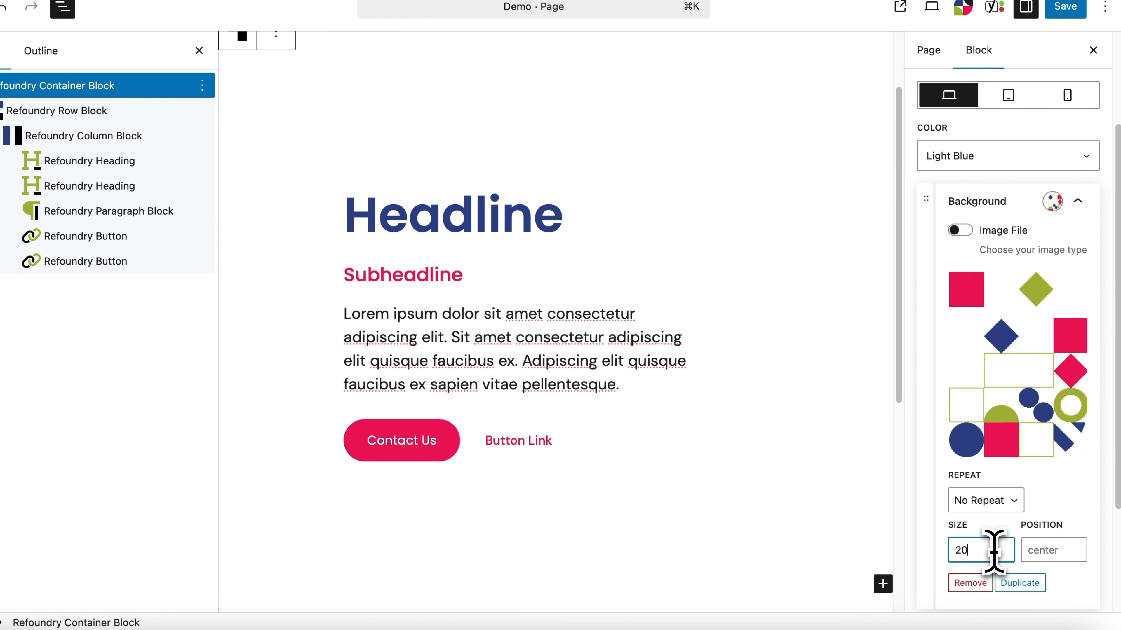
pyautogui.click(1066, 551)
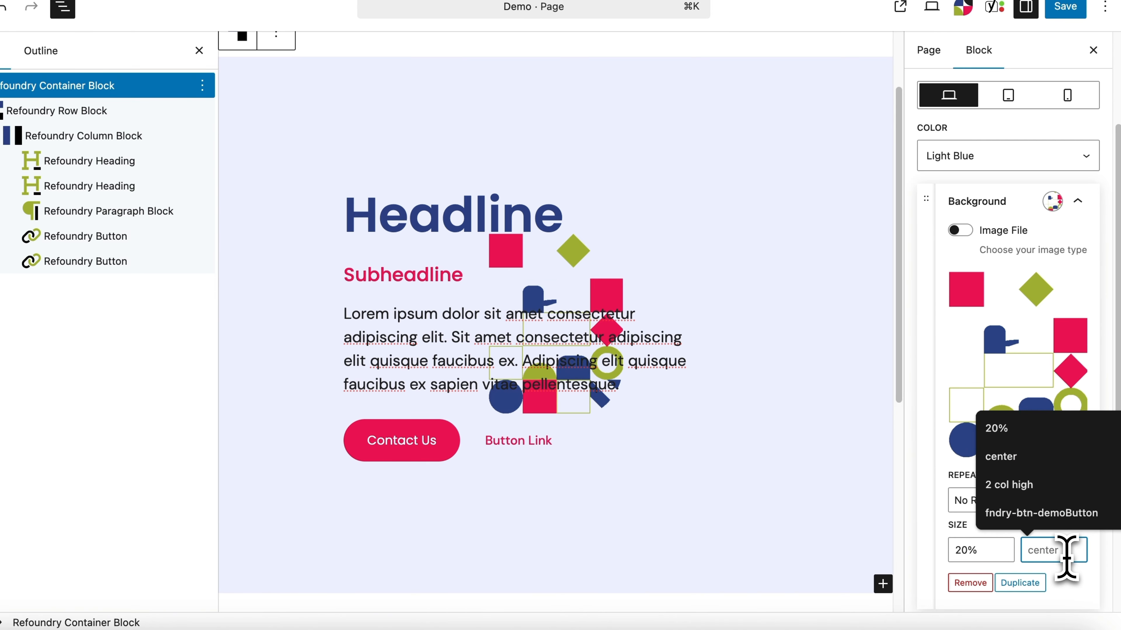
pyautogui.write('bottom right')
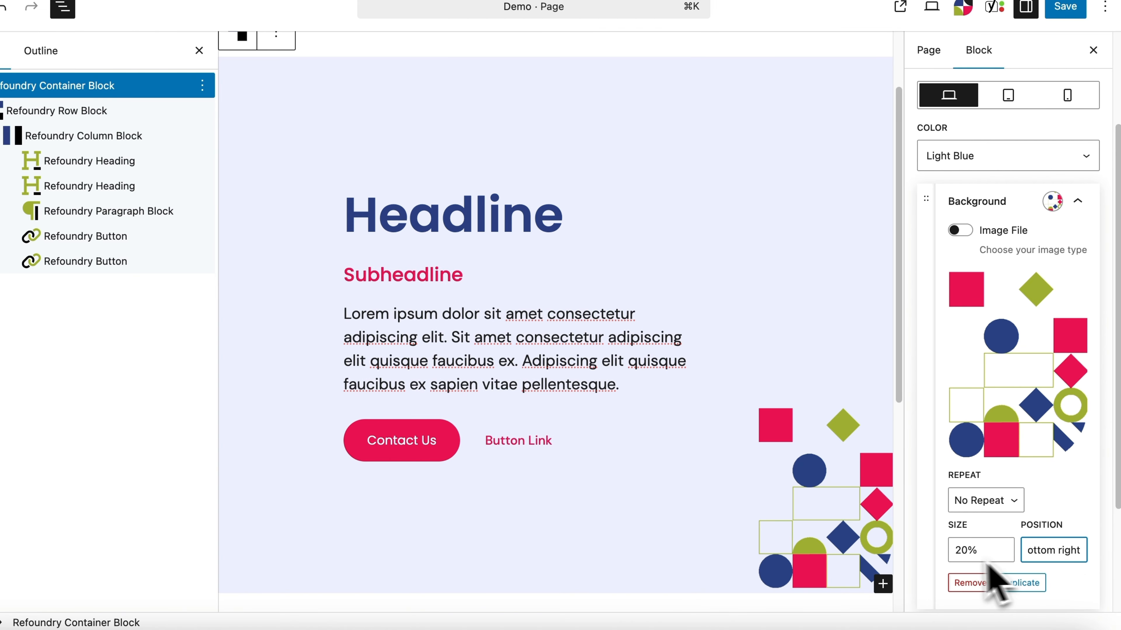
pyautogui.scroll(-2, 883, 538)
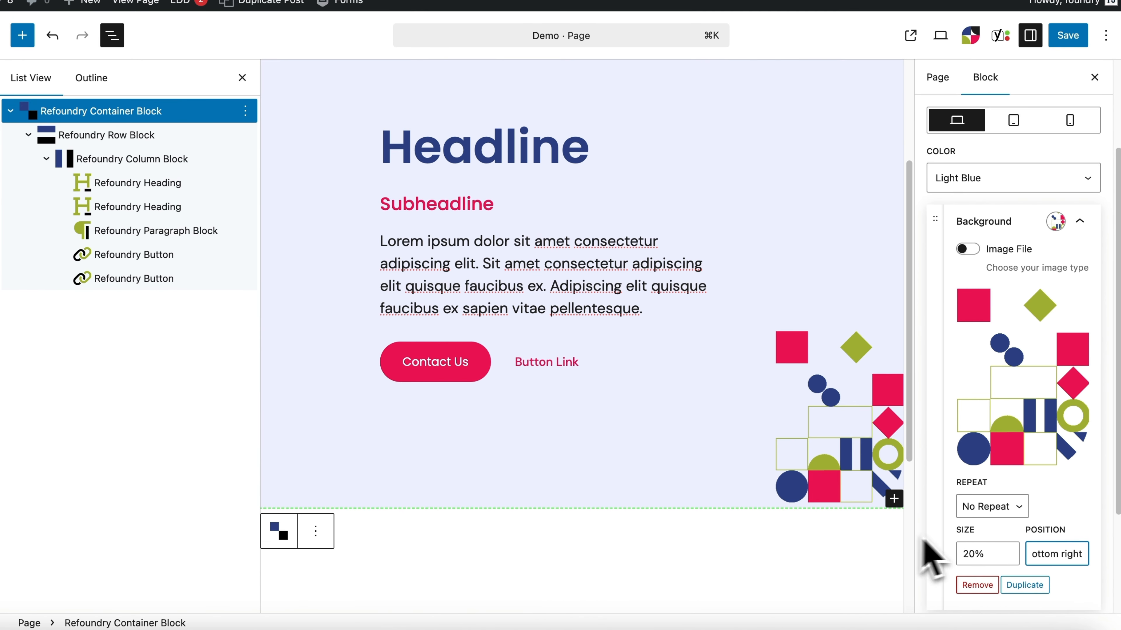
# Step: Round the container's corners with a 20 px border radius, except for 200 px on the bottom-right corner
pyautogui.scroll(-3, 1072, 547)
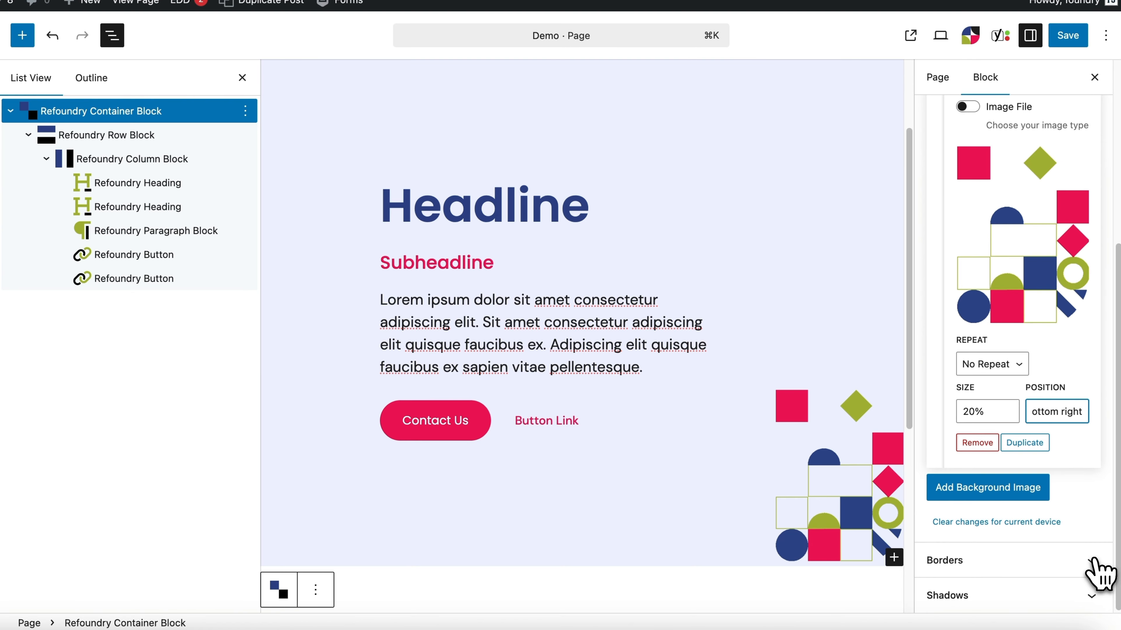
pyautogui.click(1026, 549)
pyautogui.click(995, 503)
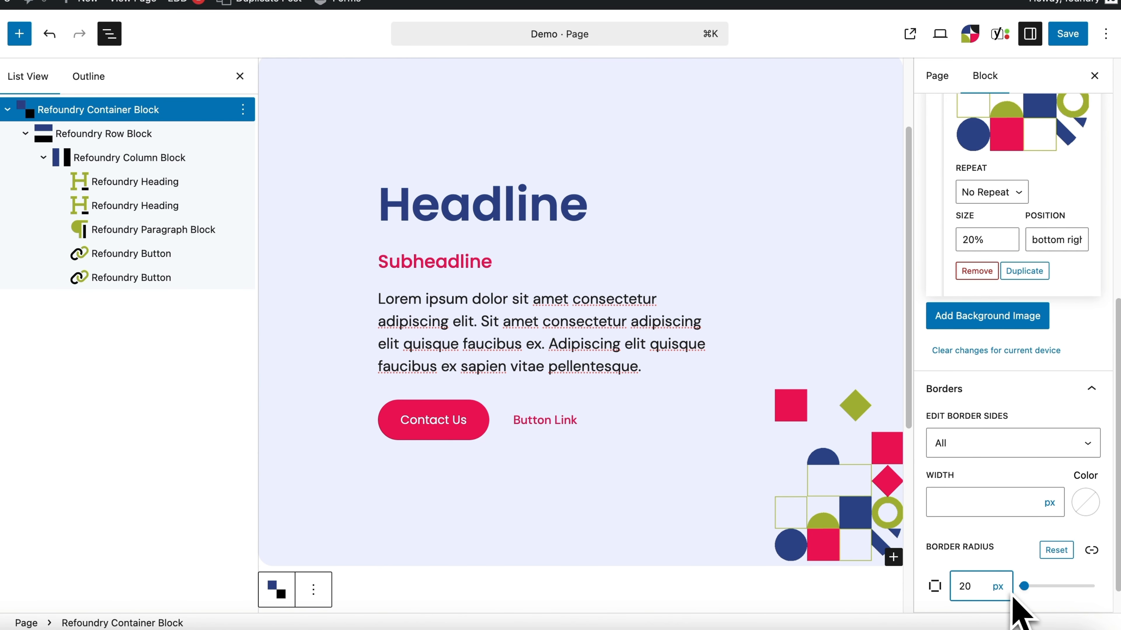
pyautogui.click(1091, 550)
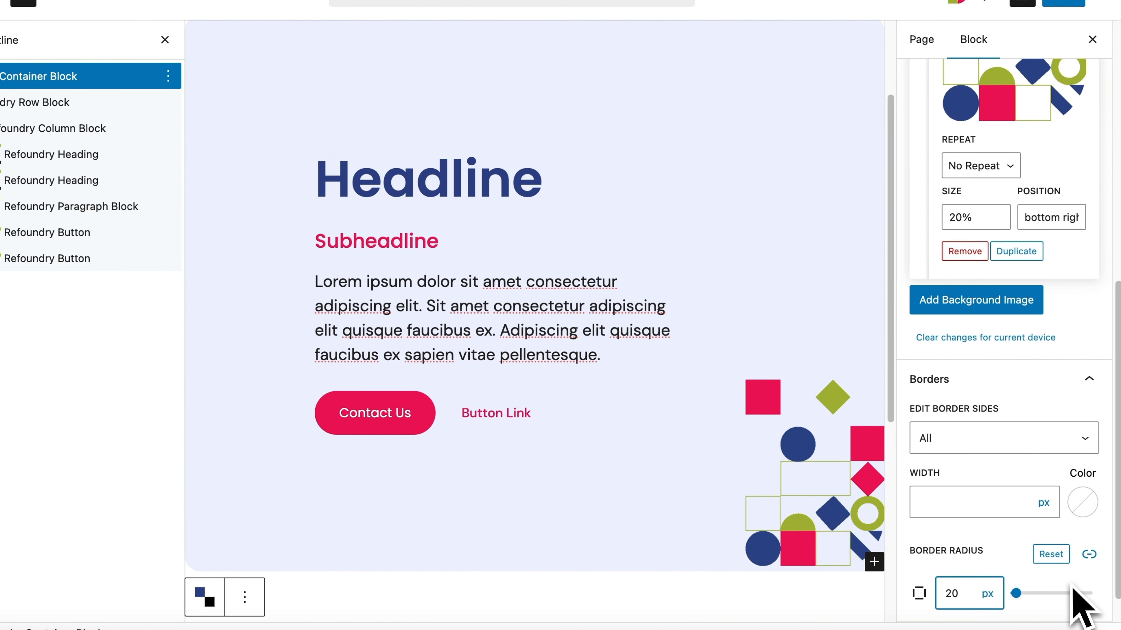
pyautogui.scroll(-5, 1081, 605)
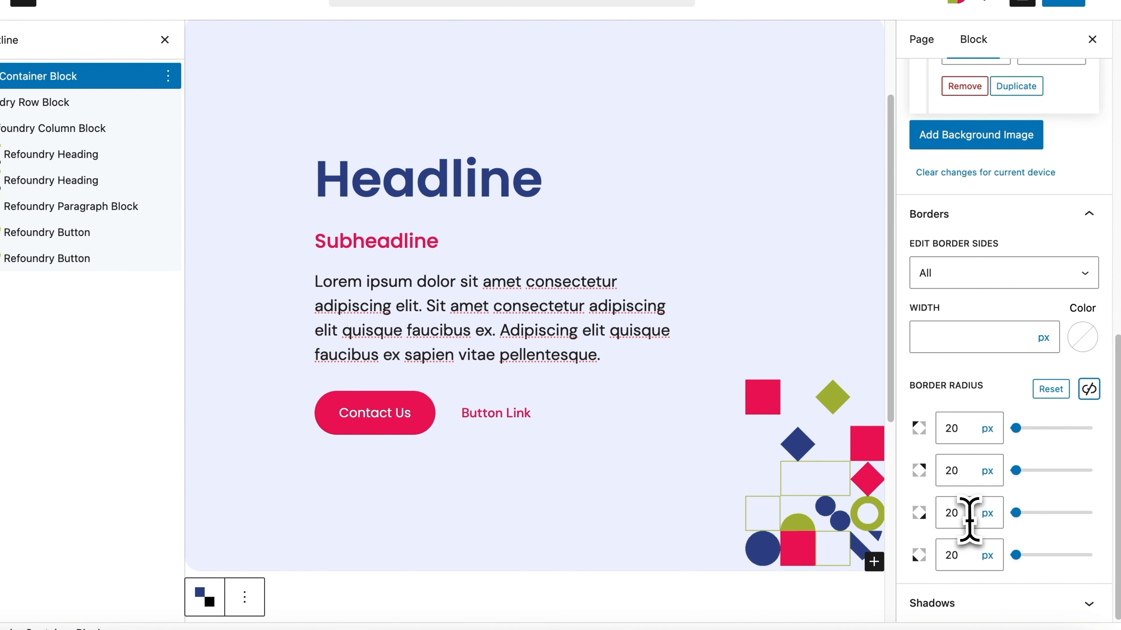
pyautogui.click(965, 514)
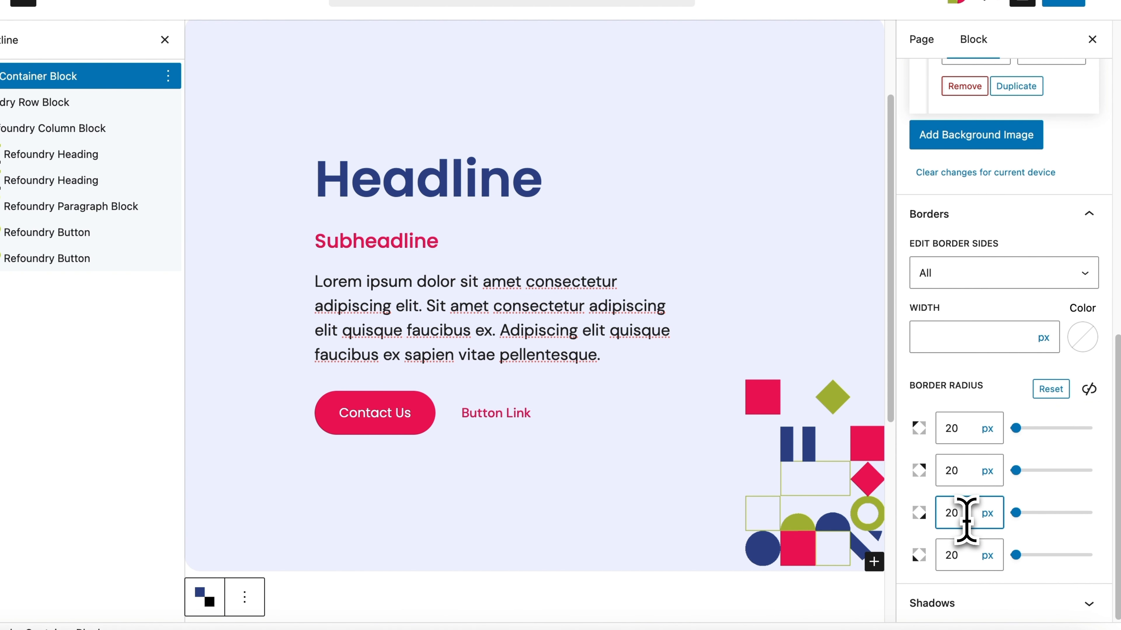
pyautogui.write('0')
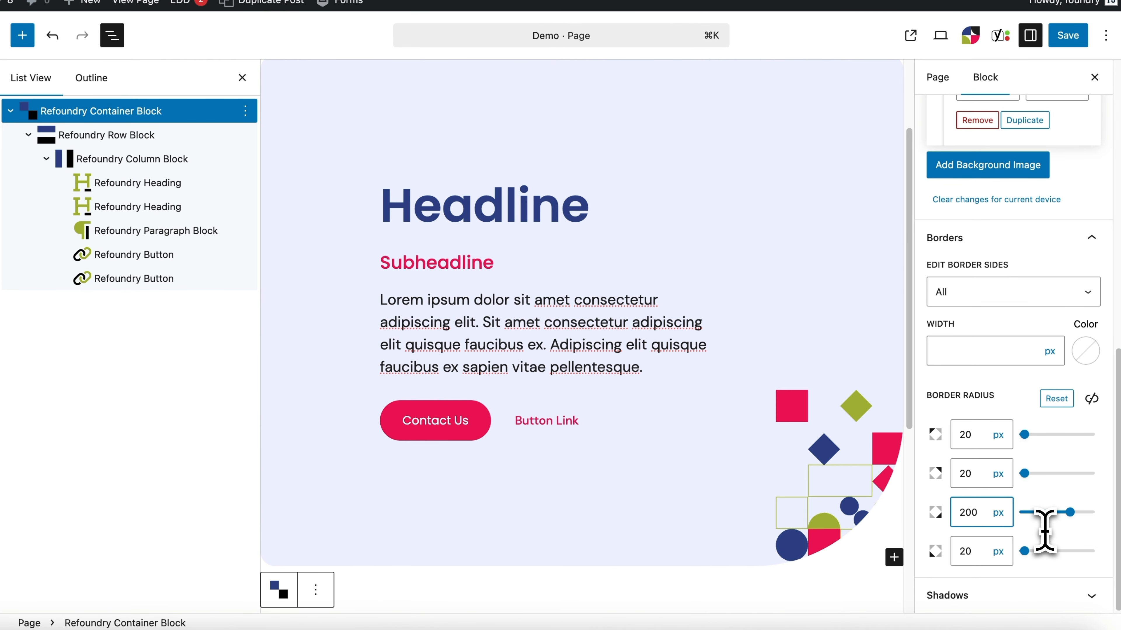
# Step: Preview the page in a new tab to check the background image and rounded corners
pyautogui.click(940, 43)
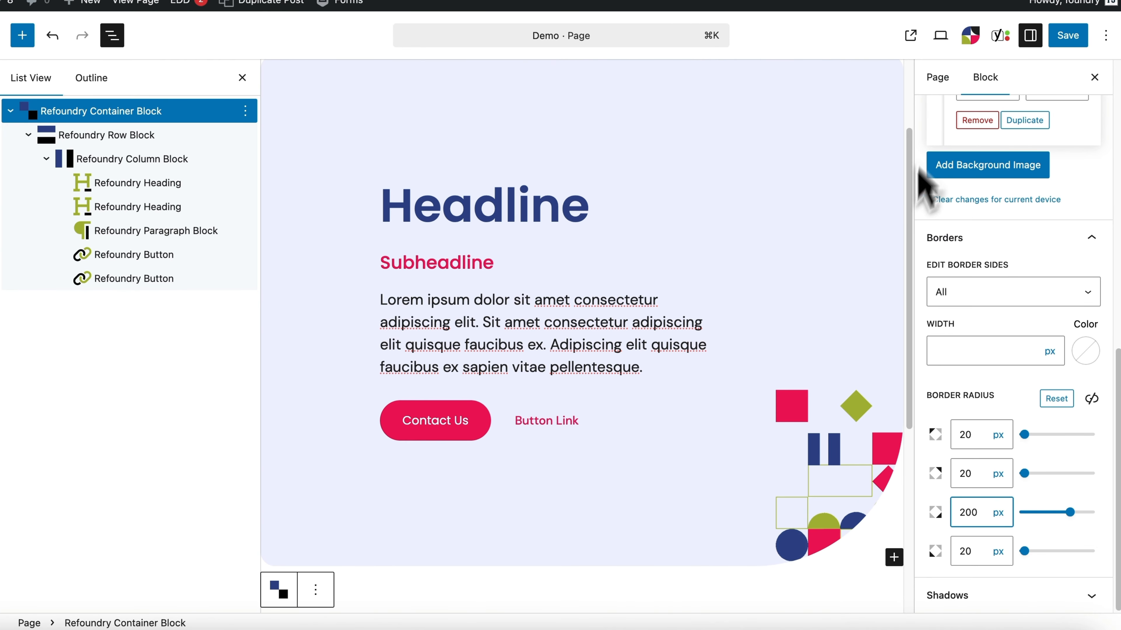
pyautogui.click(905, 220)
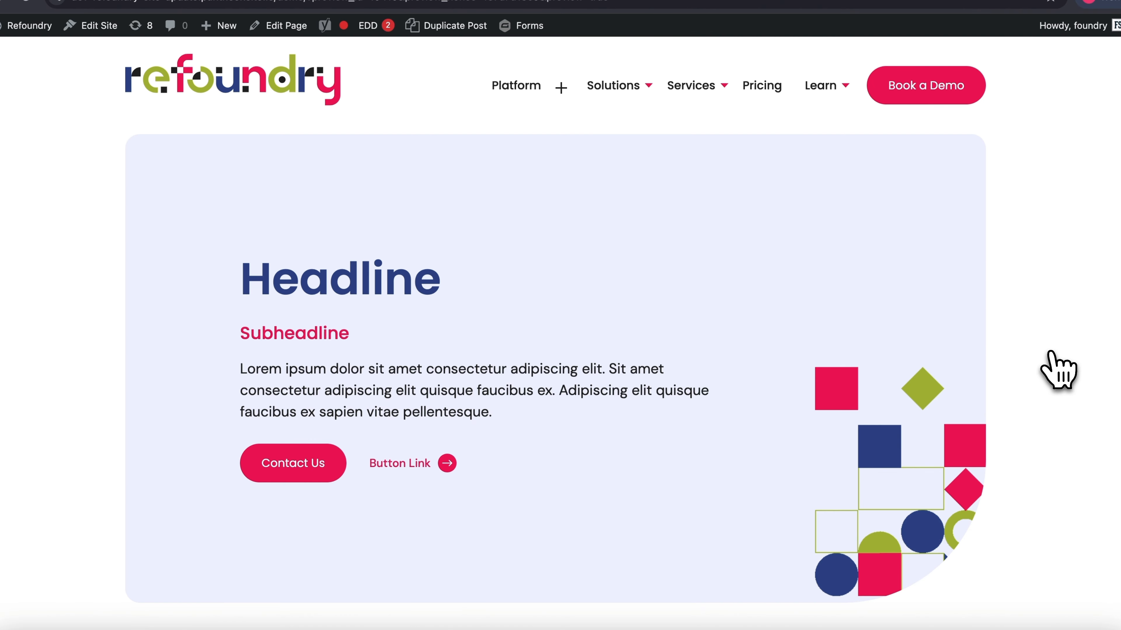
pyautogui.scroll(-2, 1054, 358)
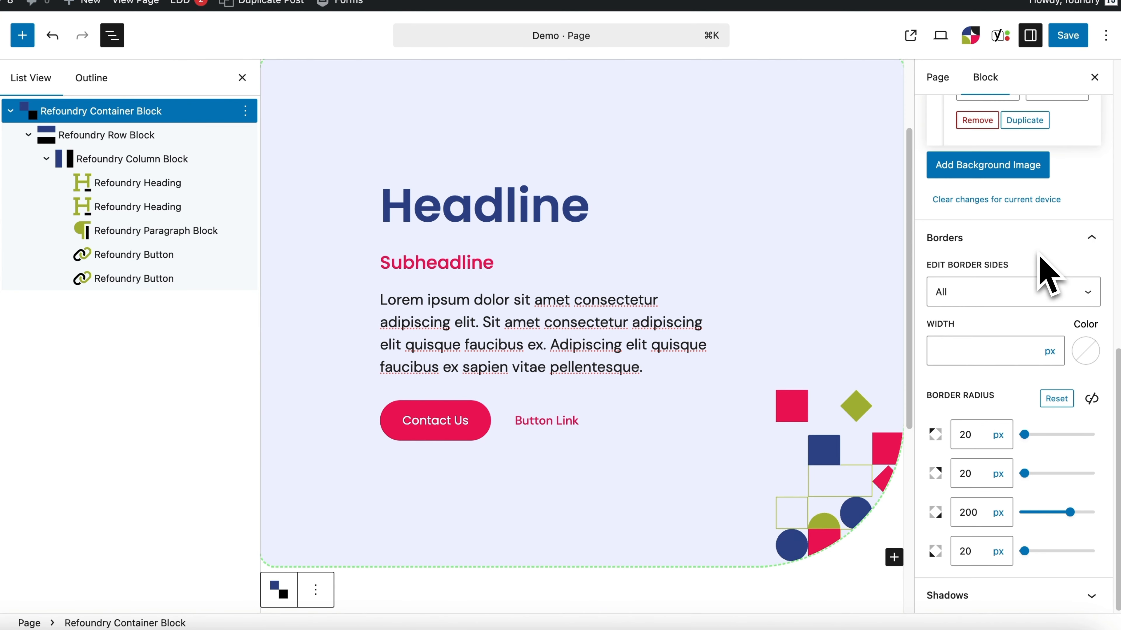
# Step: Remove the container block's max-width and preview the full-width section in a new tab
pyautogui.scroll(10, 1046, 271)
pyautogui.scroll(2, 1019, 144)
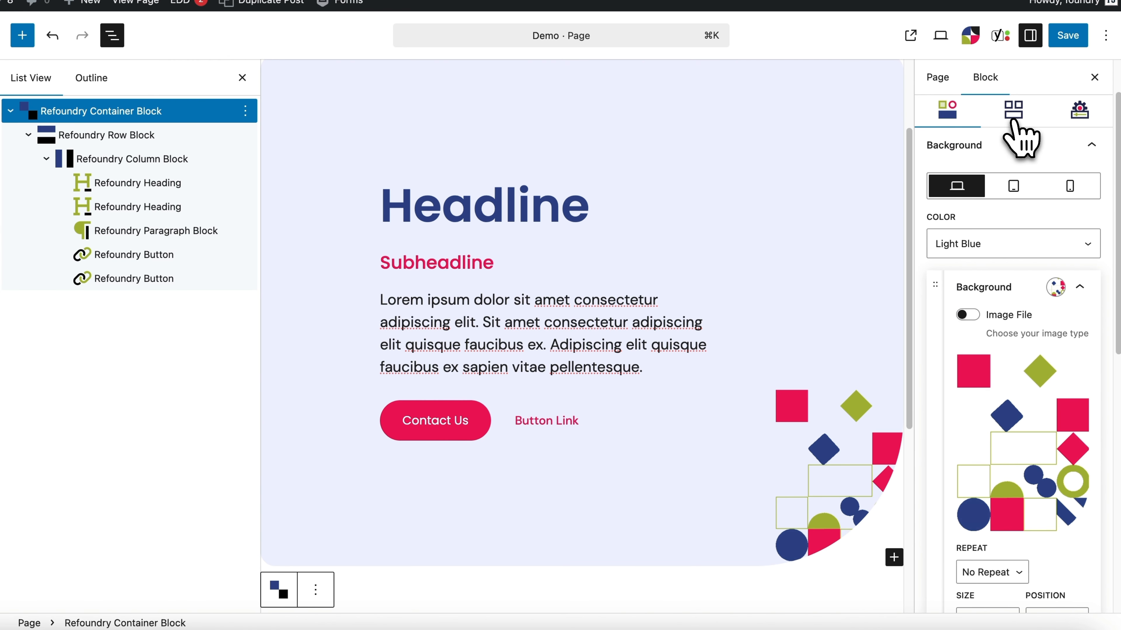
pyautogui.click(1017, 174)
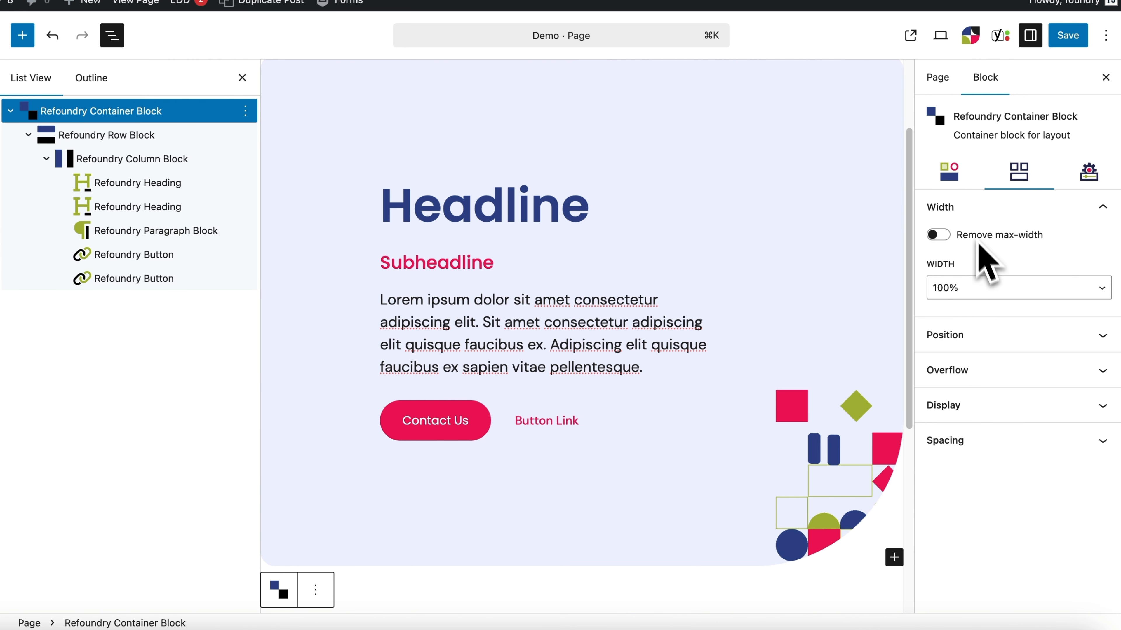
pyautogui.click(940, 37)
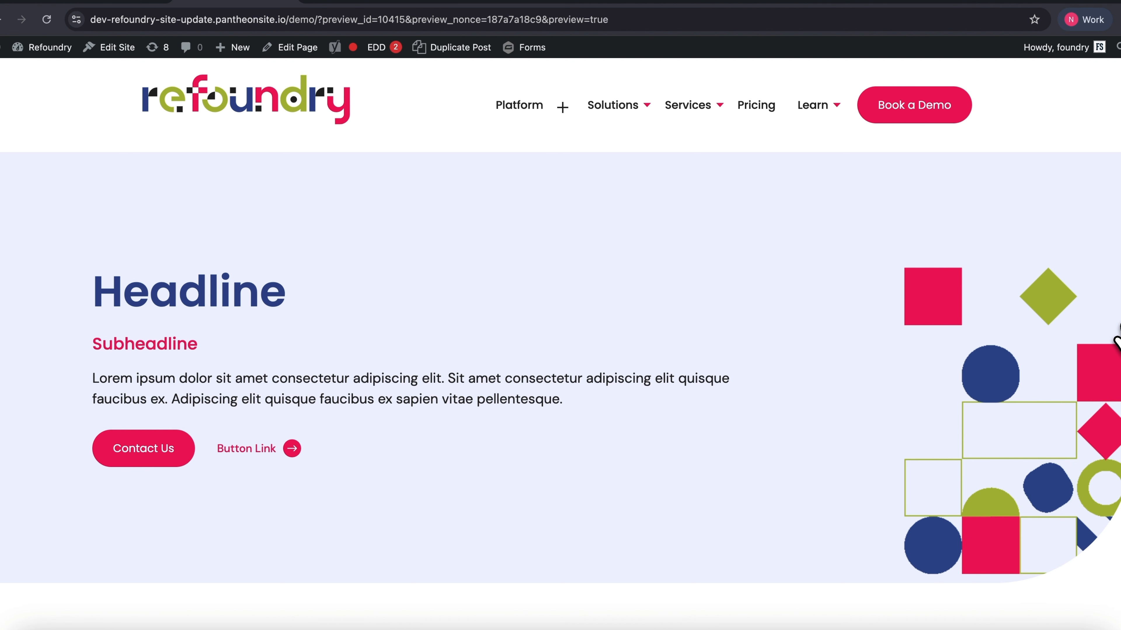
# Step: Return from the preview to the page editor and set the container block to a custom width of 1500 px
pyautogui.scroll(-5, 1117, 340)
pyautogui.scroll(4, 1117, 341)
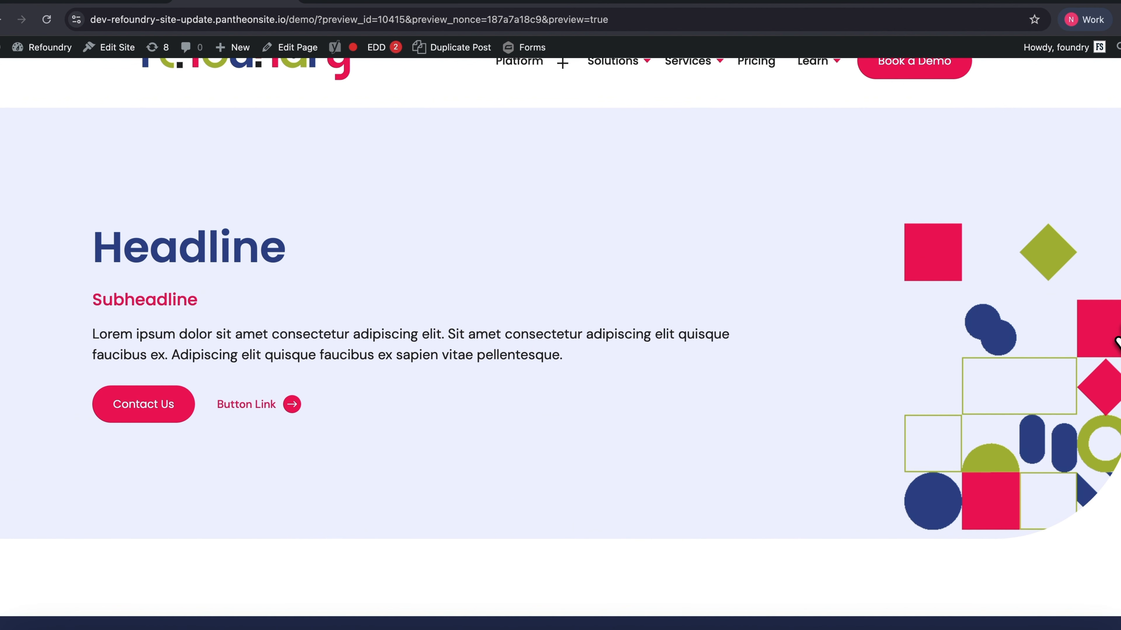
pyautogui.click(128, 2)
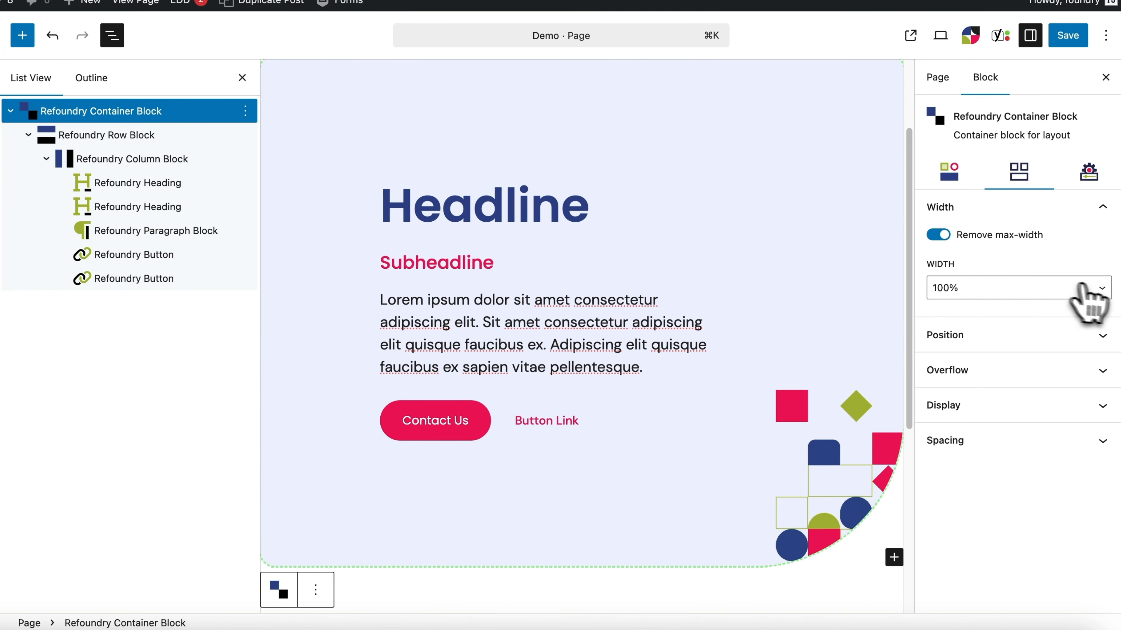
pyautogui.click(1103, 289)
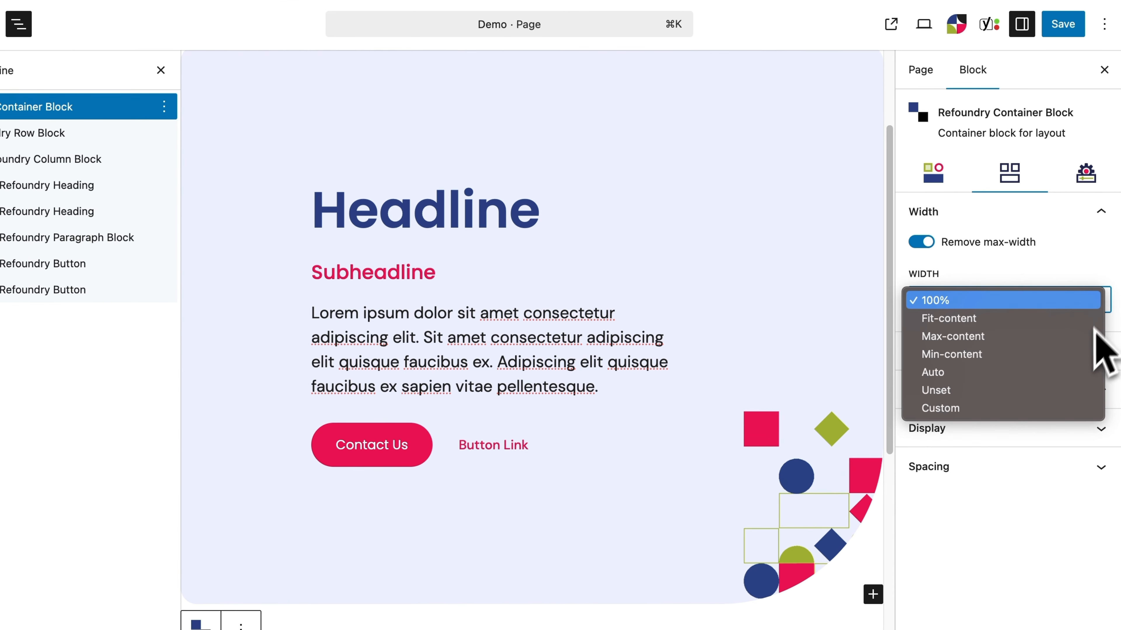
pyautogui.click(1073, 409)
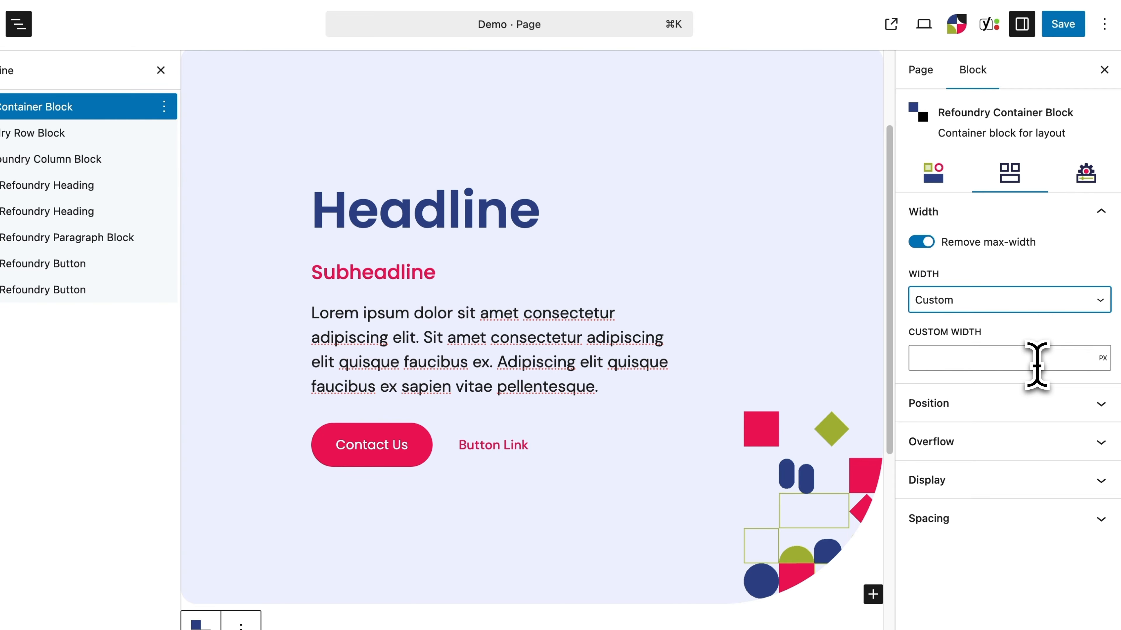
pyautogui.write('1500')
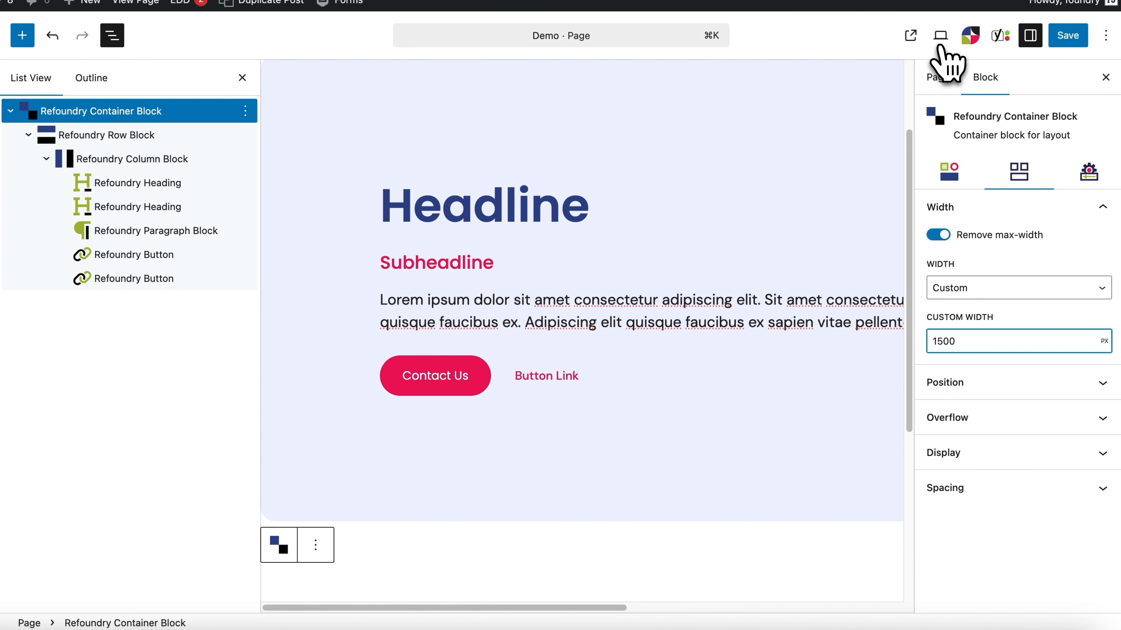
# Step: Preview the page in a new tab and examine how the custom-width container section sits on the page
pyautogui.click(940, 36)
pyautogui.click(905, 229)
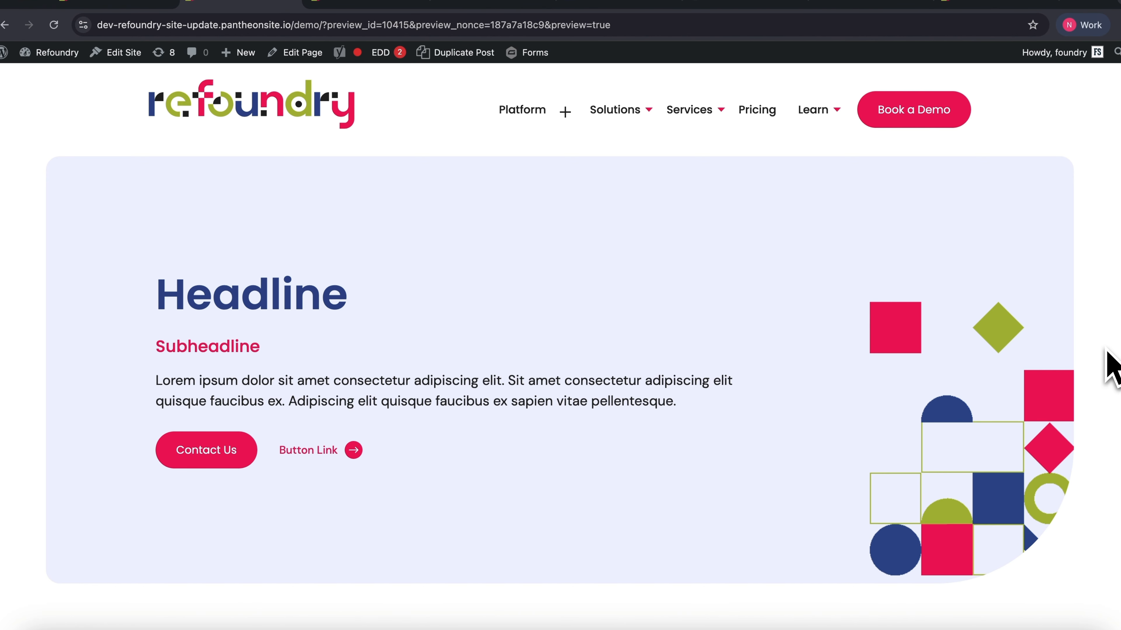
pyautogui.scroll(-1, 1113, 366)
pyautogui.scroll(-1, 1105, 348)
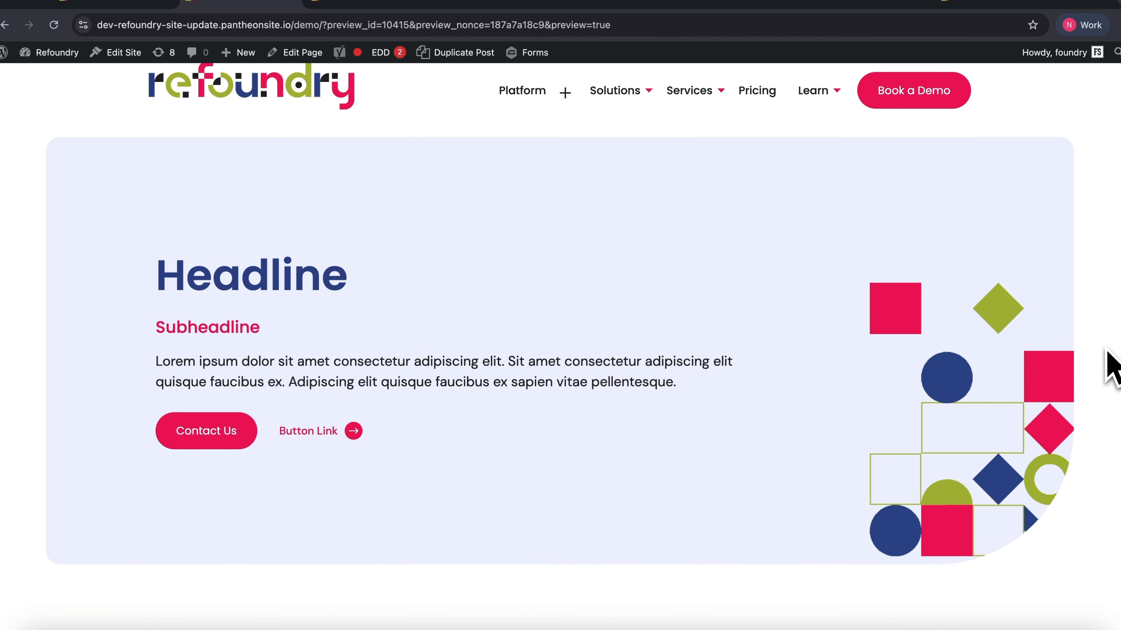
pyautogui.scroll(1, 1108, 351)
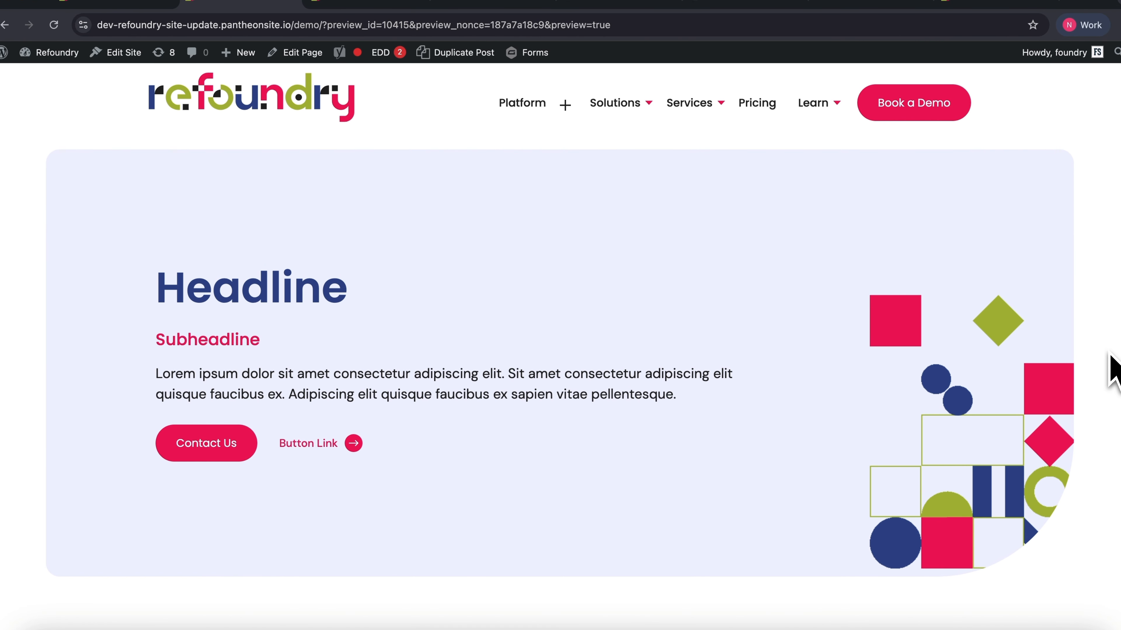